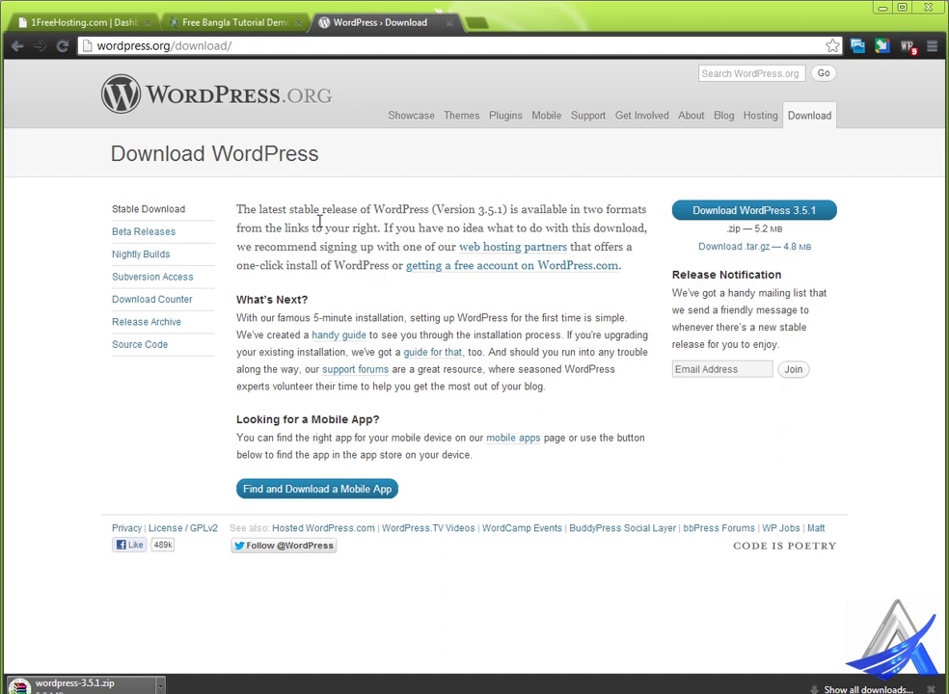
Step: Check the current Free Bangla Tutorial site, then go to the 1FreeHosting dashboard
click(169, 21)
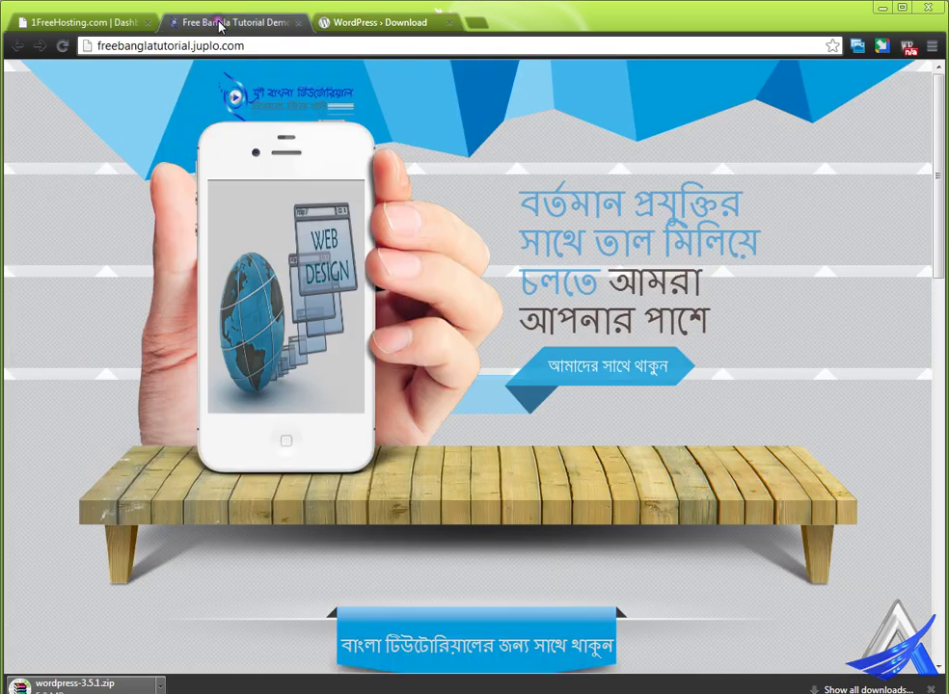
click(85, 22)
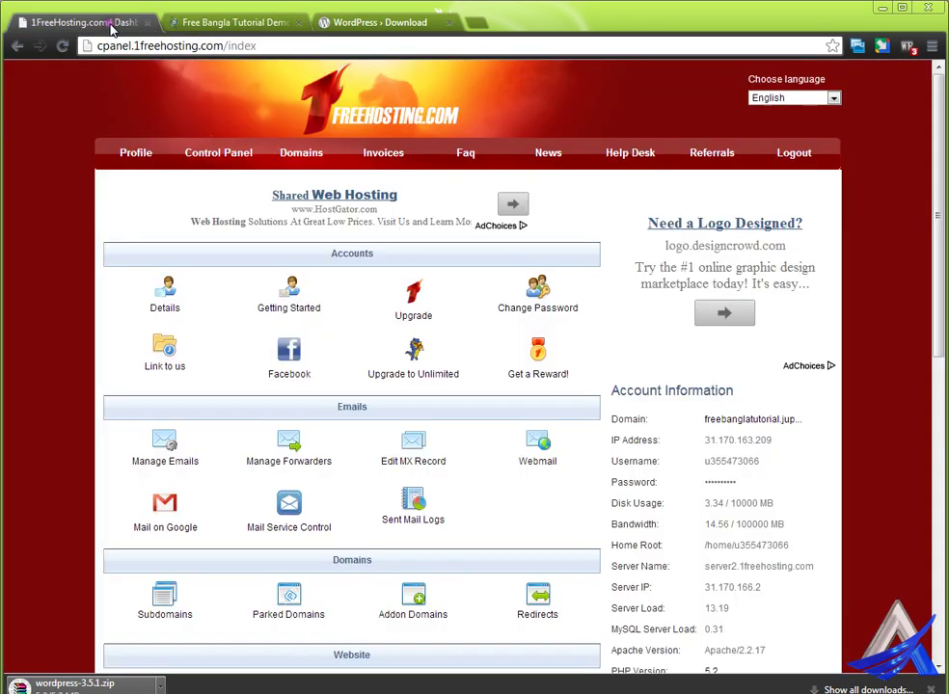
scroll(270, 267, down, 1)
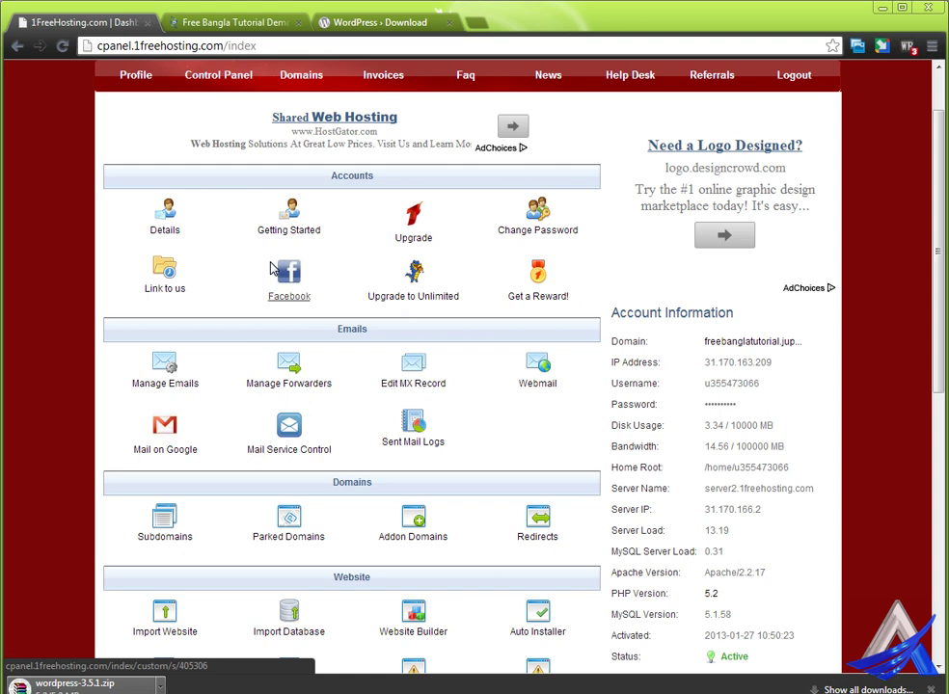
scroll(270, 267, up, 1)
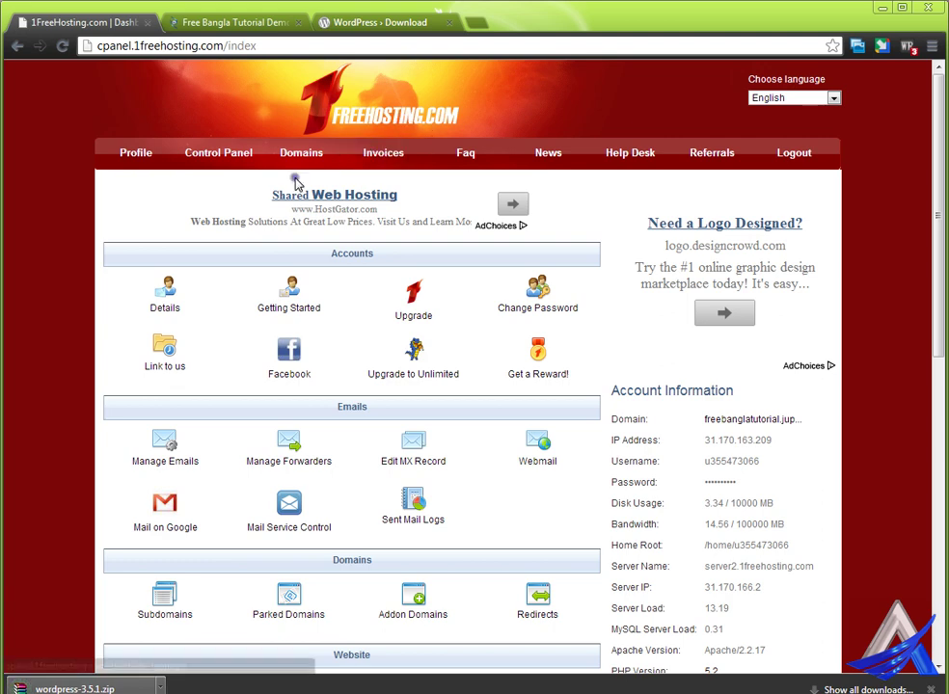
scroll(299, 183, down, 1)
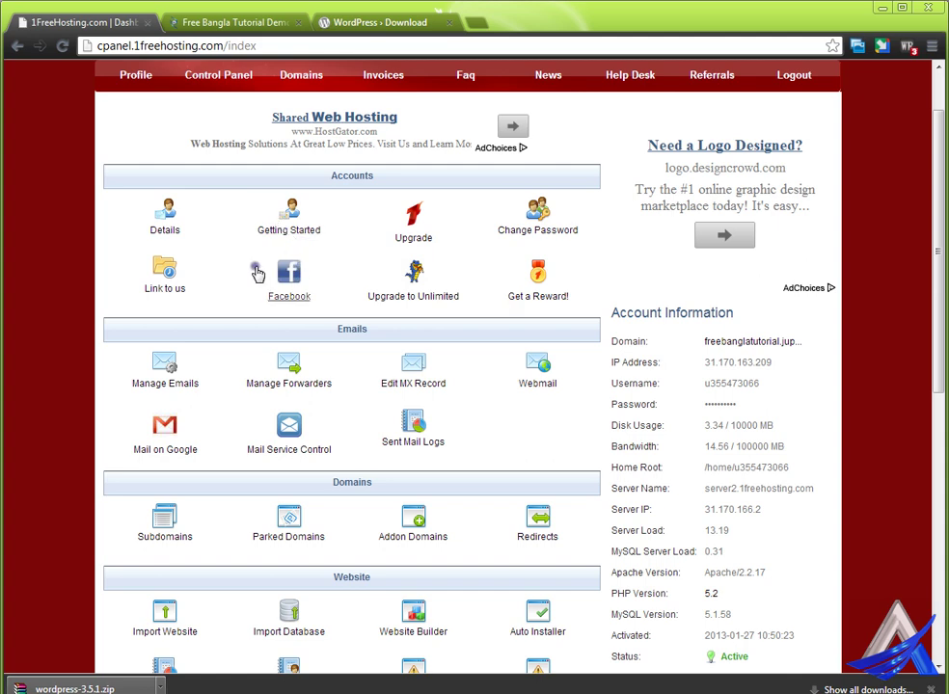
Step: Bring up the Control Panel overview and scroll down to its Files section
click(259, 262)
click(241, 73)
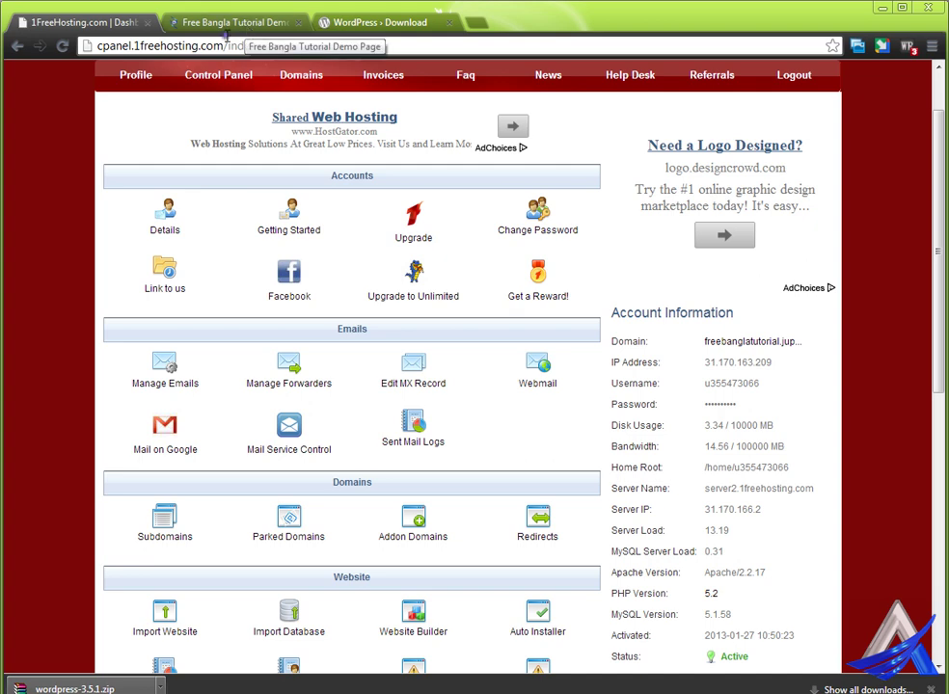
scroll(370, 382, down, 3)
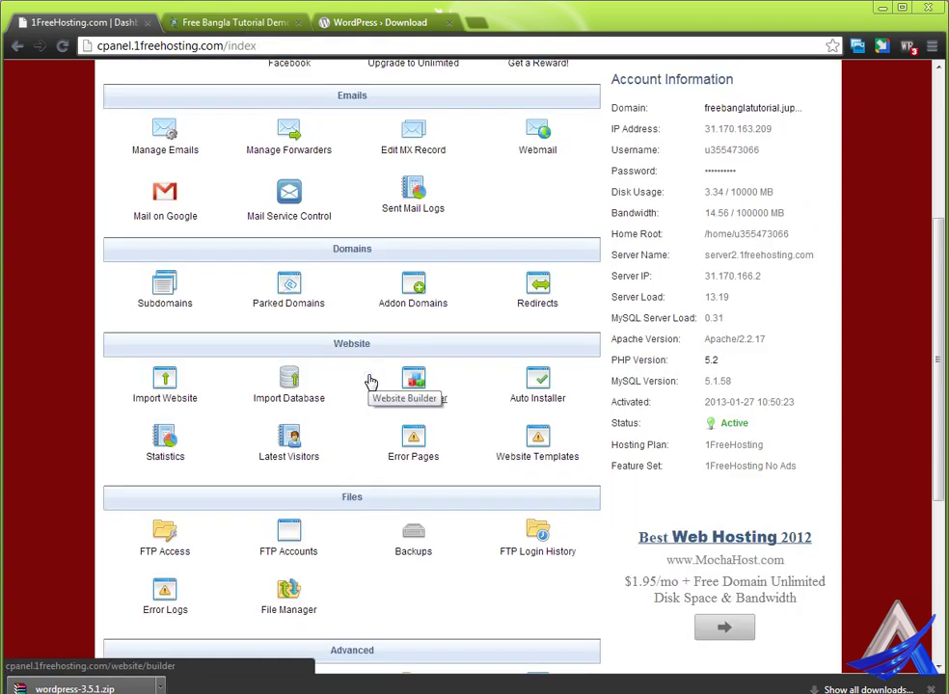
scroll(370, 383, down, 4)
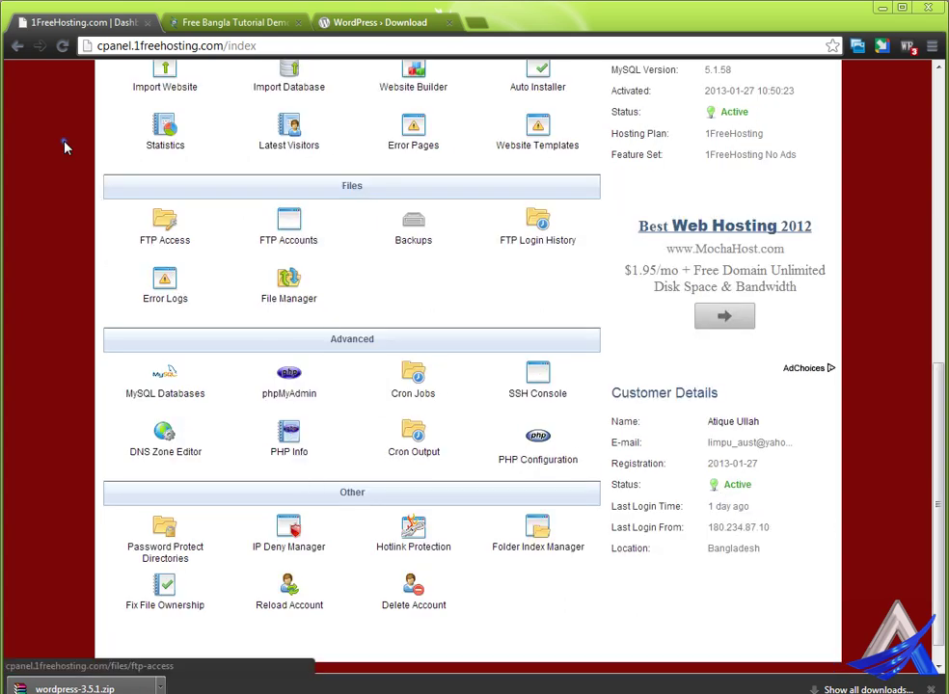
scroll(218, 261, up, 8)
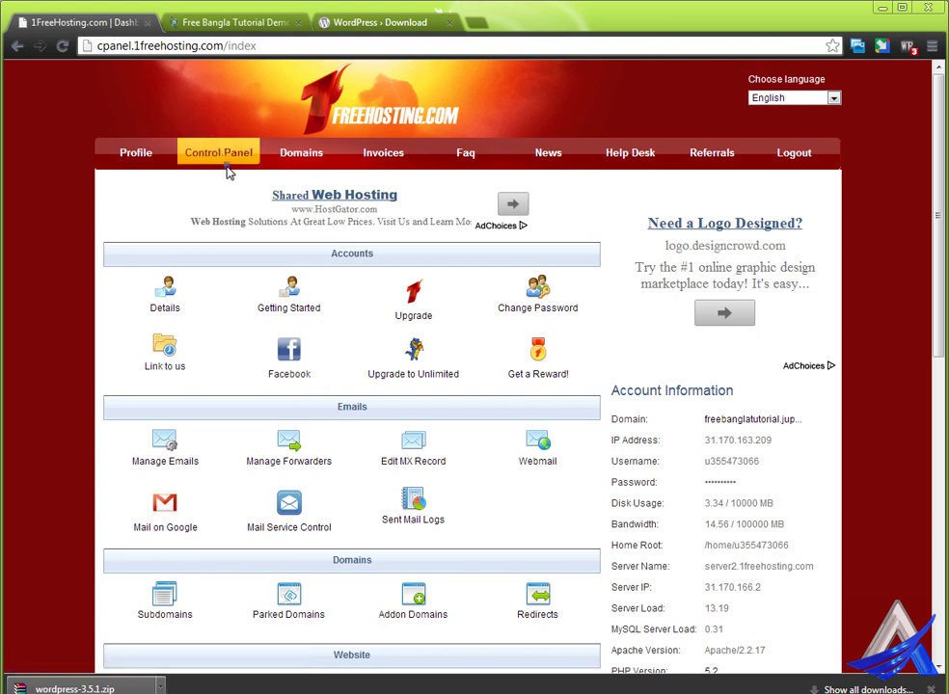
scroll(326, 469, down, 5)
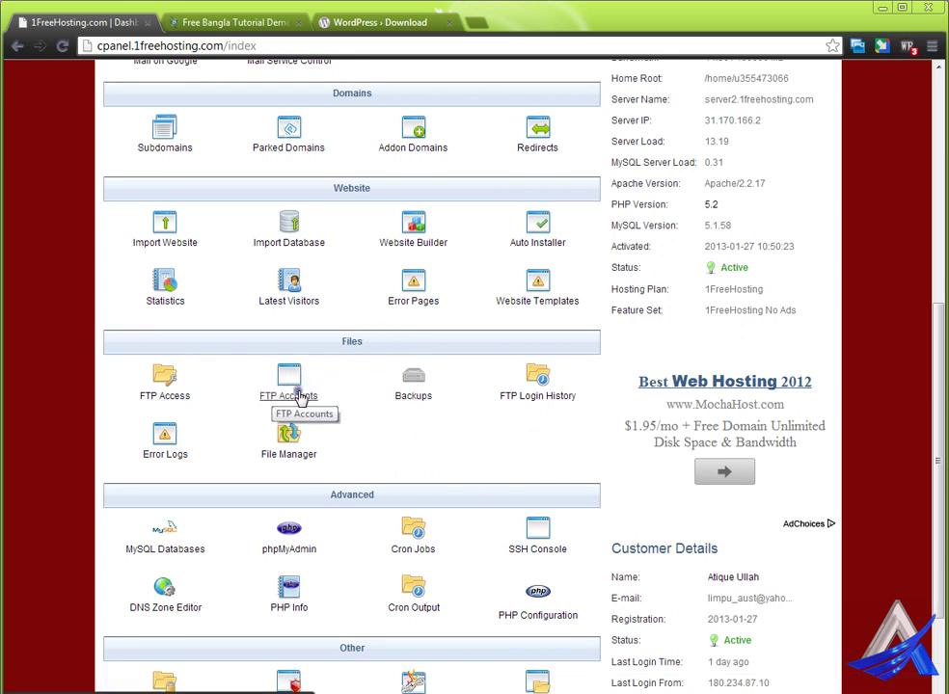
Step: On the FTP Accounts page, enter directory freeBanglatutorial with a 1000000 MB quota
click(295, 384)
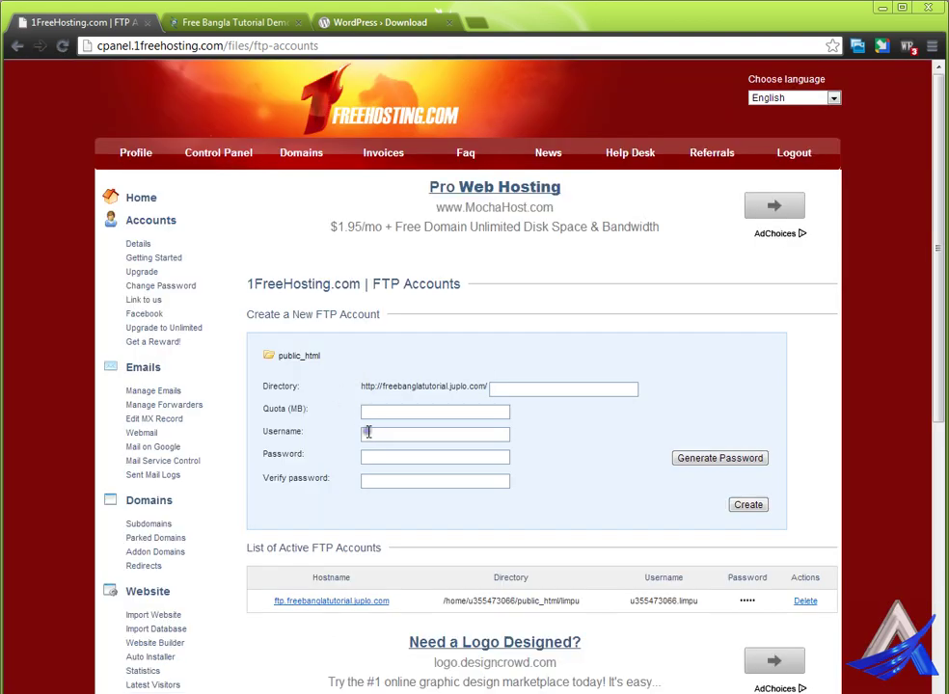
scroll(366, 430, down, 3)
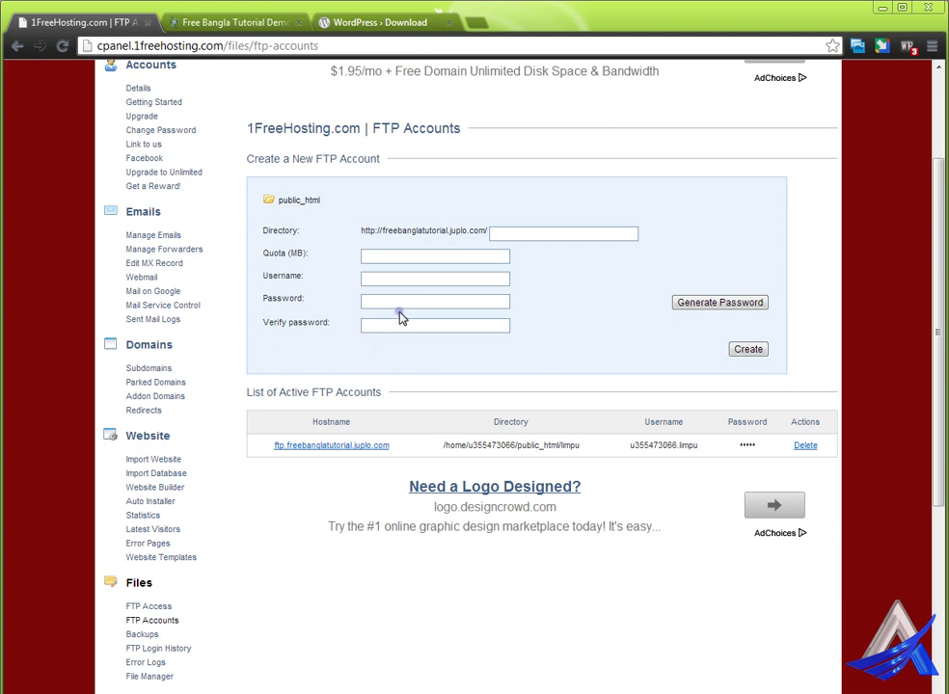
click(512, 239)
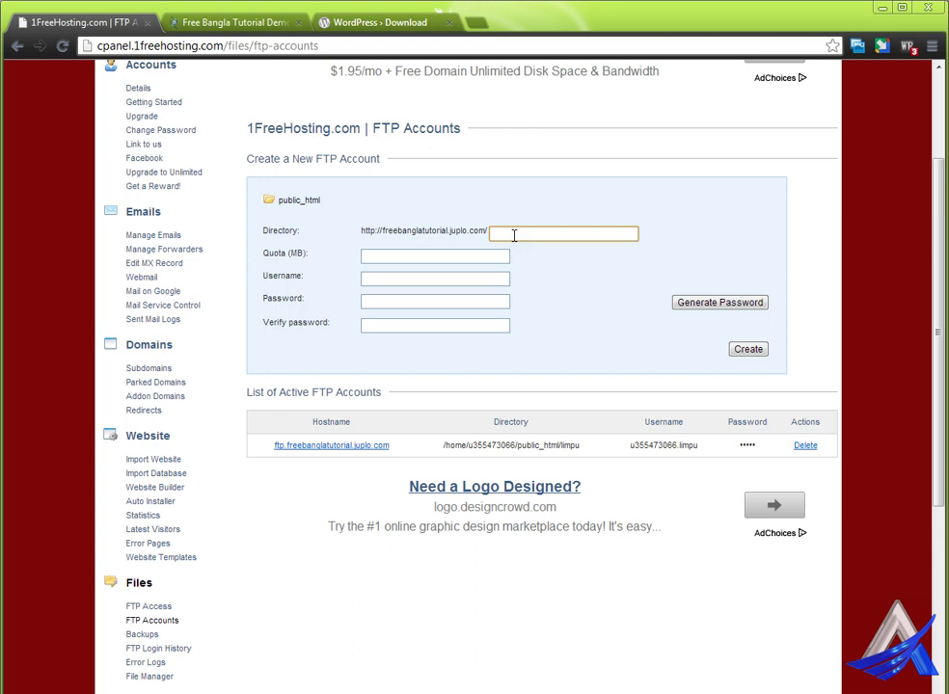
text(freeBanglatutorial)
click(441, 257)
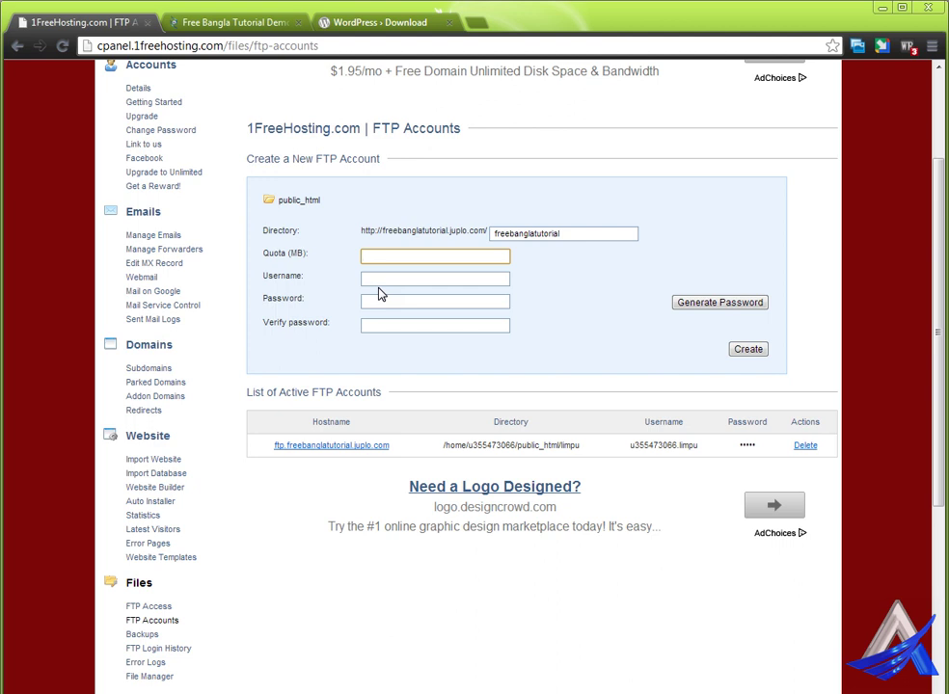
text(1000000)
Step: Enter the FTP username and password twice, and submit the new account
click(409, 281)
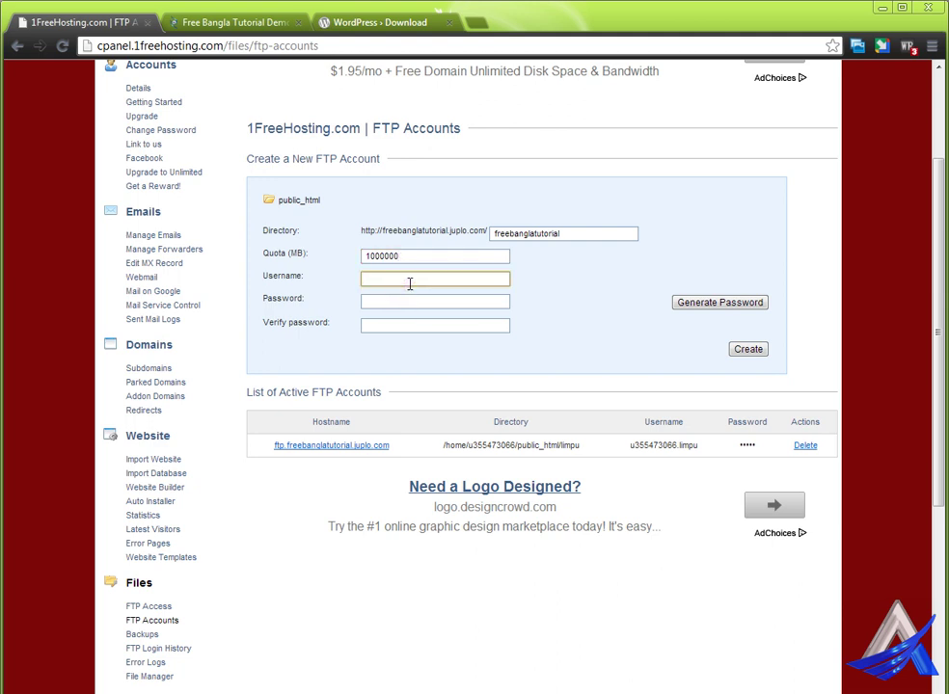
text(af)
text(ique)
click(390, 304)
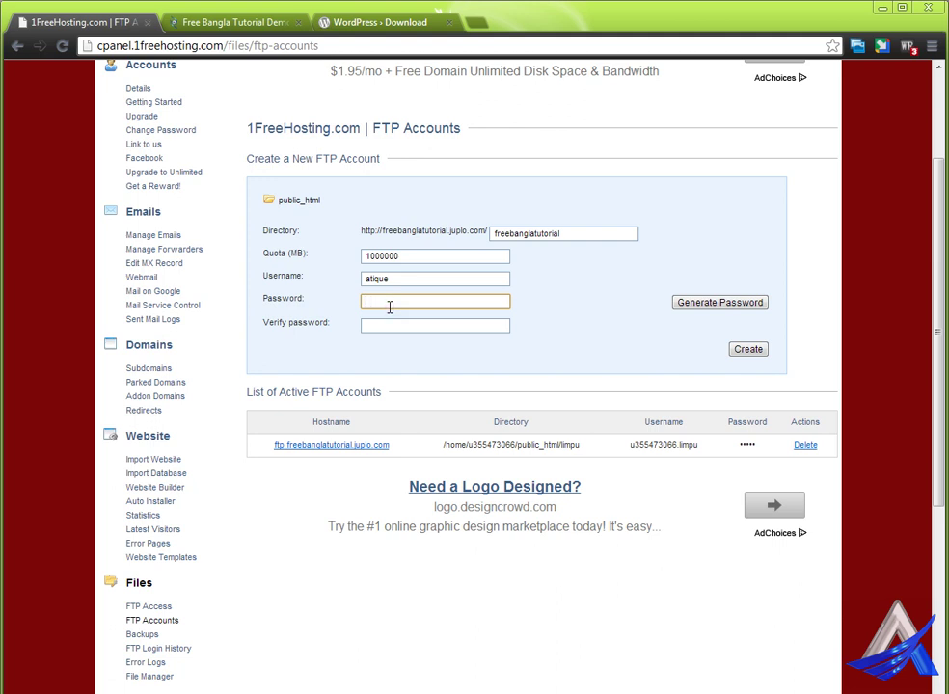
text(••••••)
click(392, 325)
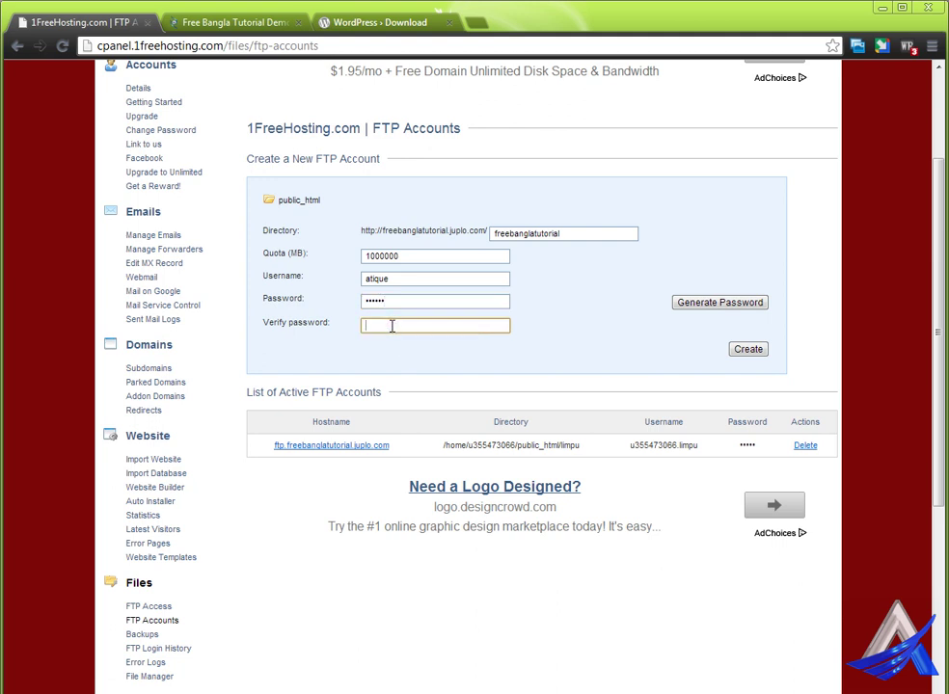
text(••••••)
click(747, 349)
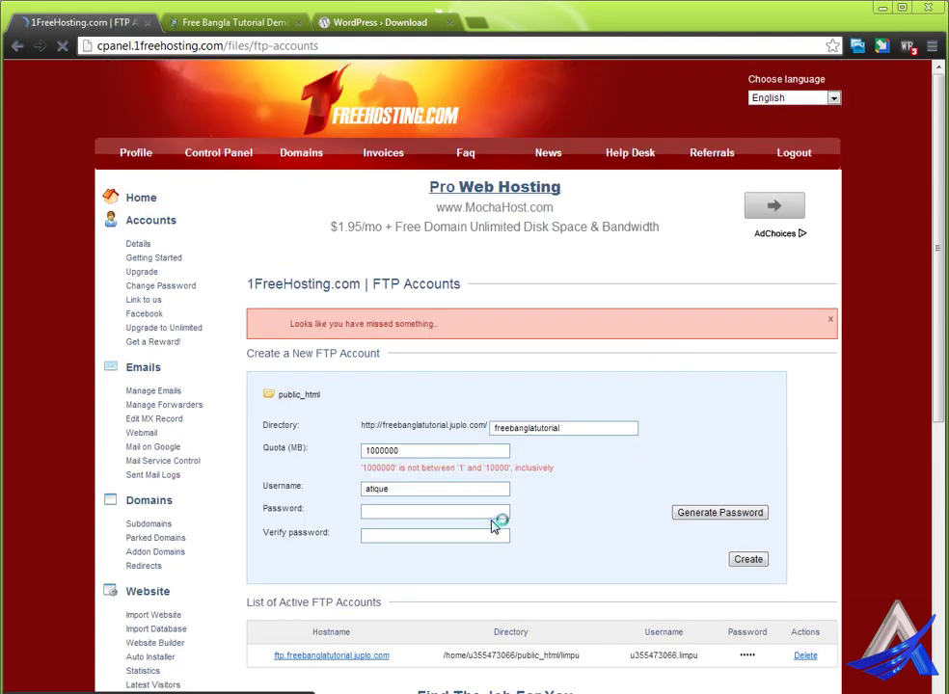
Step: Lower the quota to 10000, re-enter both passwords, and create the FTP account
double_click(498, 468)
key(ctrl+c)
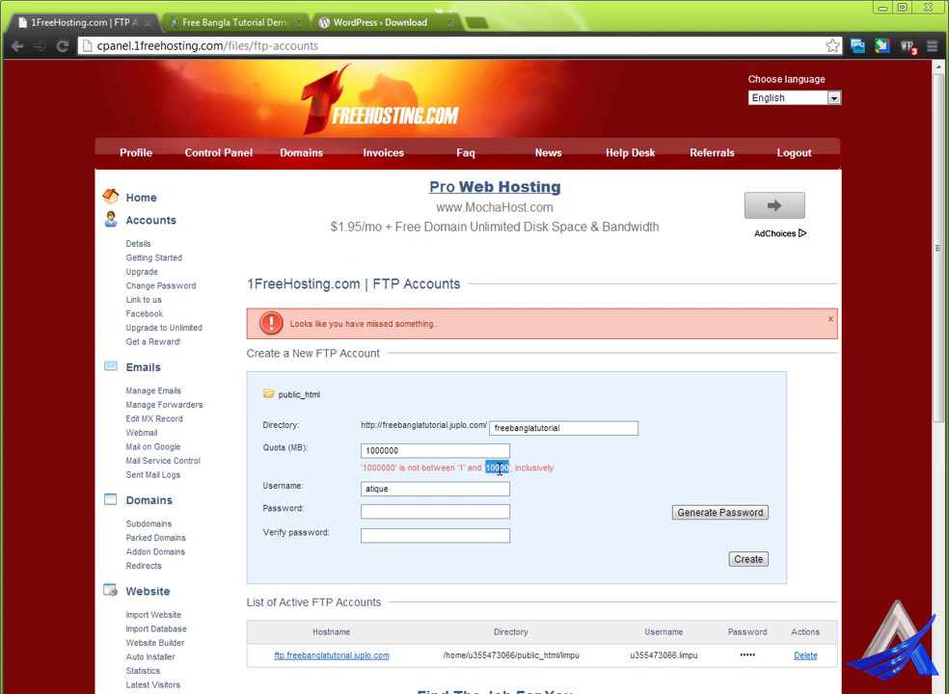
double_click(405, 450)
key(ctrl+v)
click(415, 512)
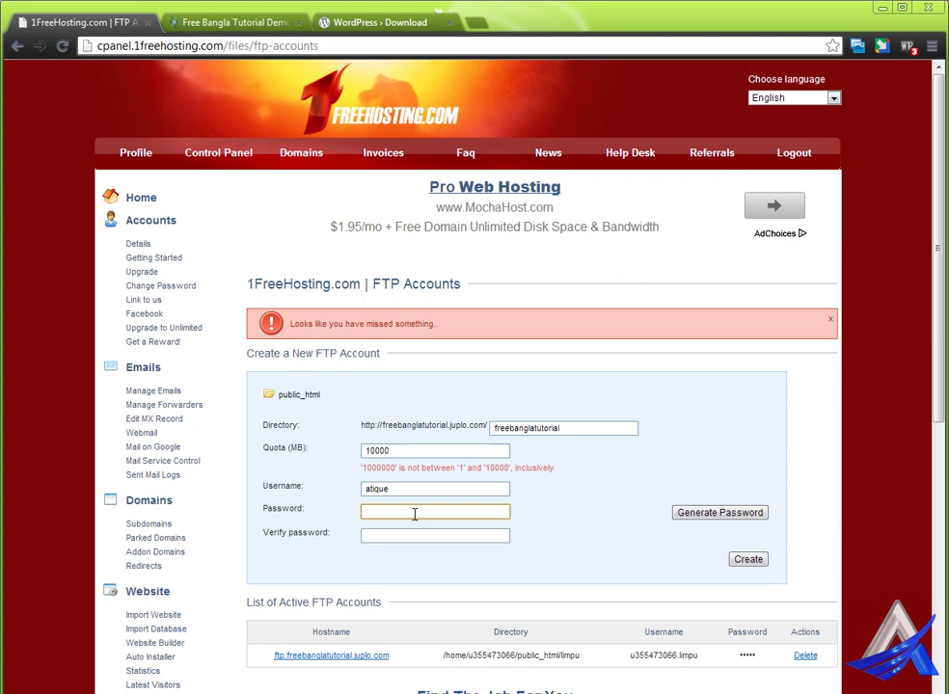
text(******)
click(371, 534)
text(******)
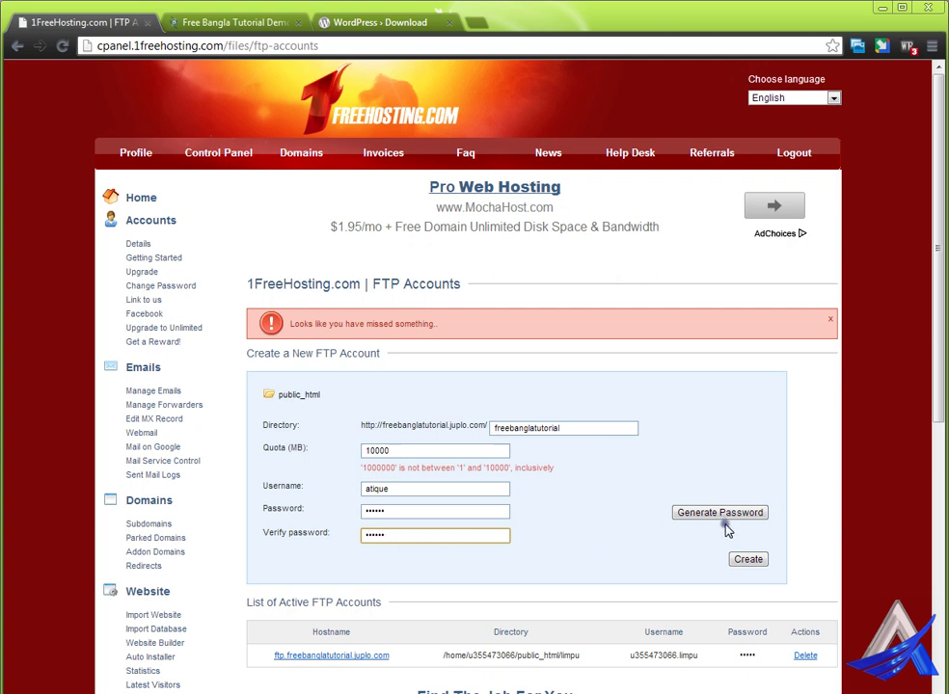
click(748, 561)
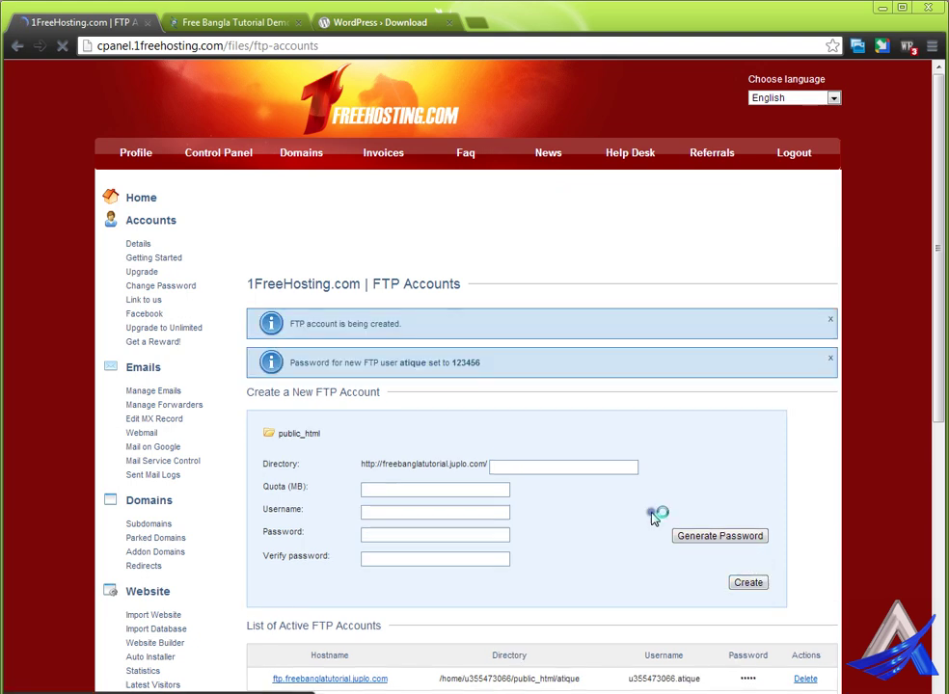
click(676, 537)
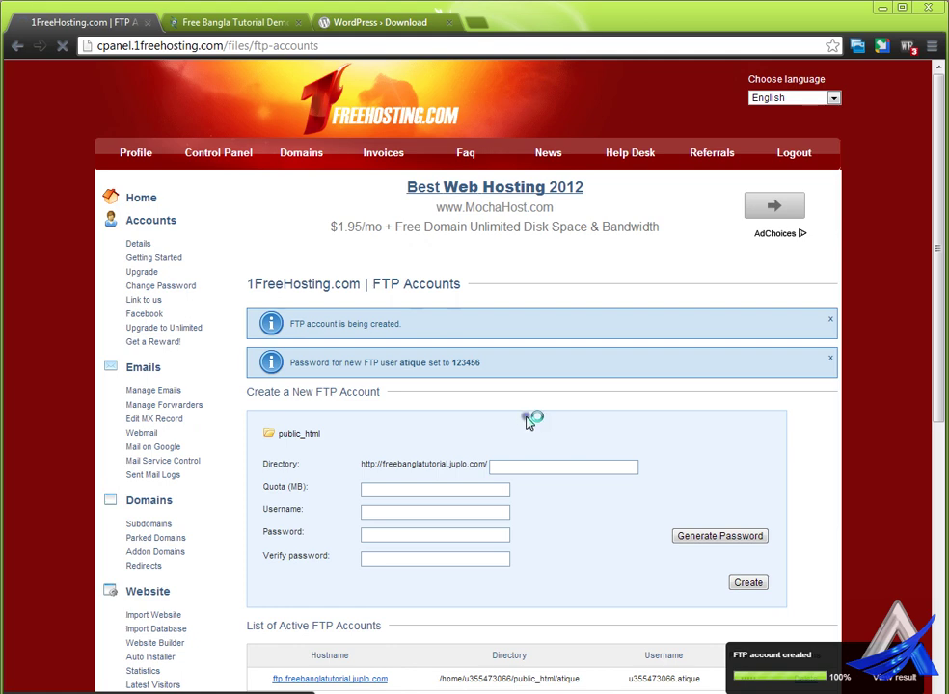
scroll(526, 434, down, 2)
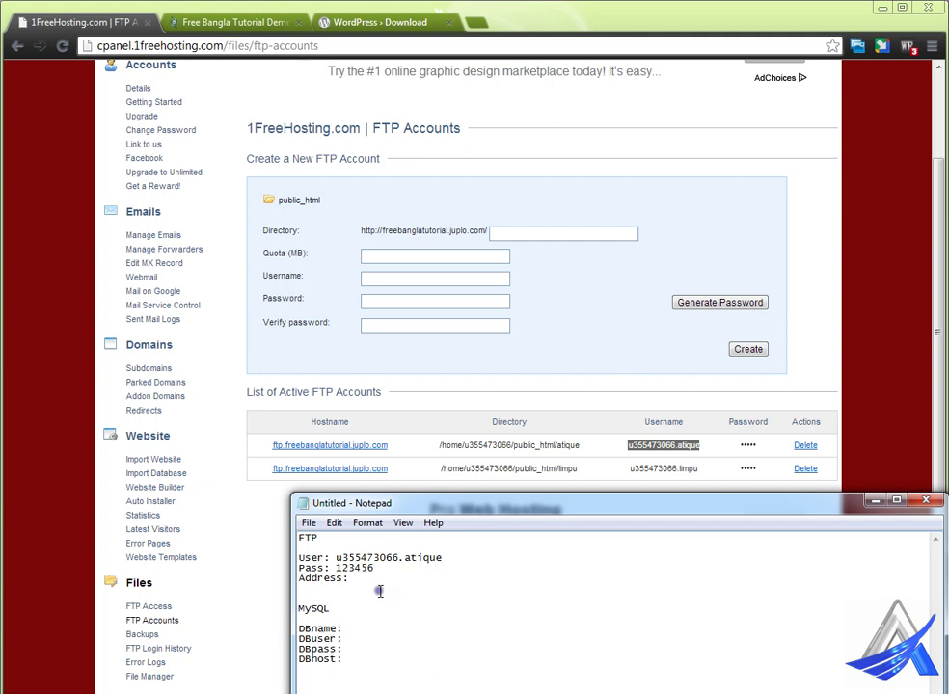
Step: Save the FTP credentials notes as FTP.txt on the Desktop
click(308, 523)
click(344, 574)
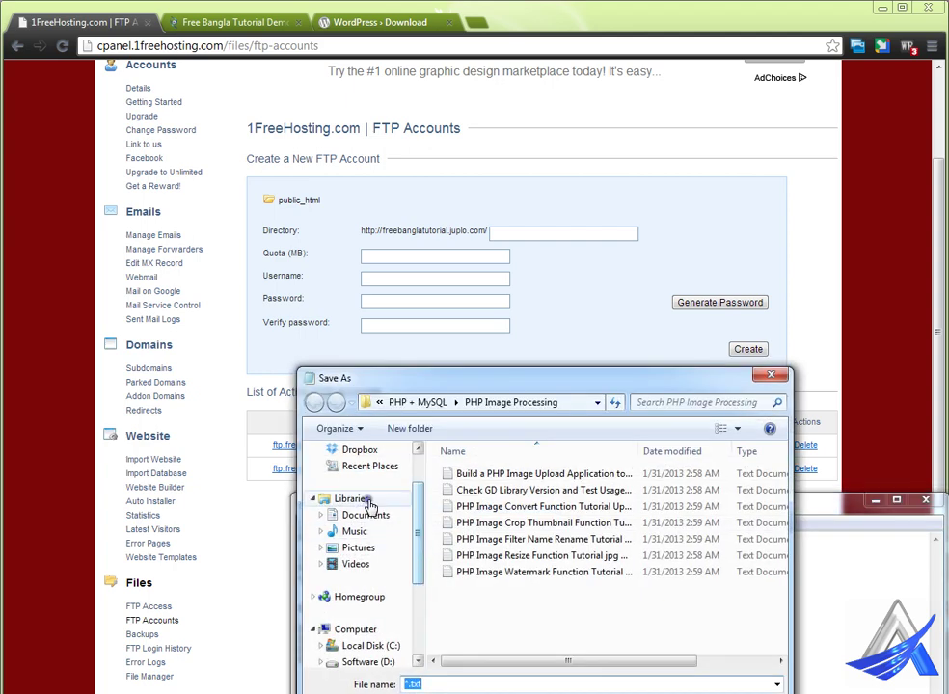
drag(417, 551, 414, 502)
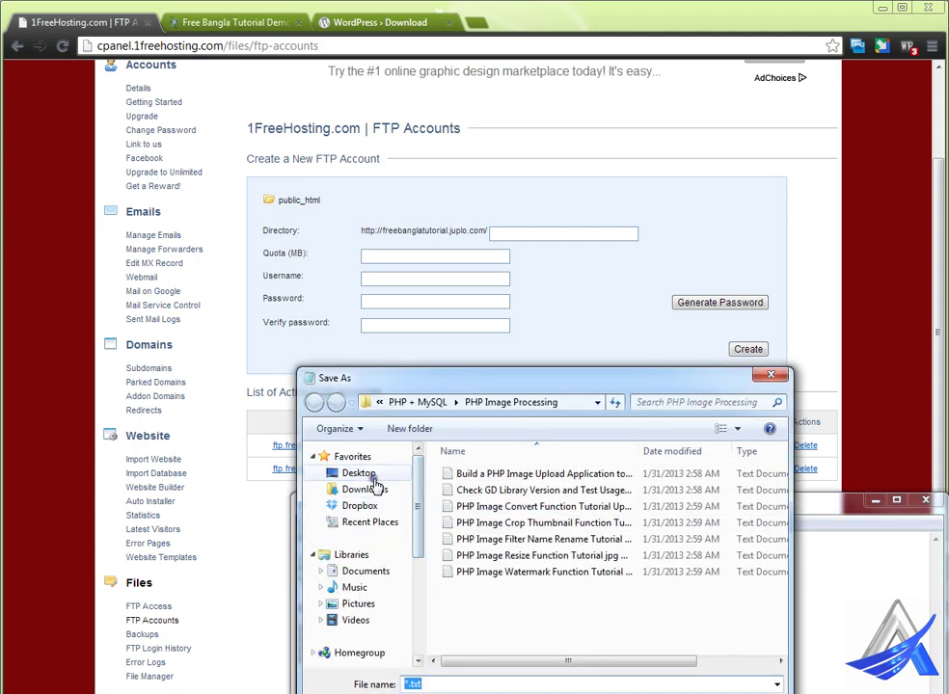
click(371, 475)
click(441, 685)
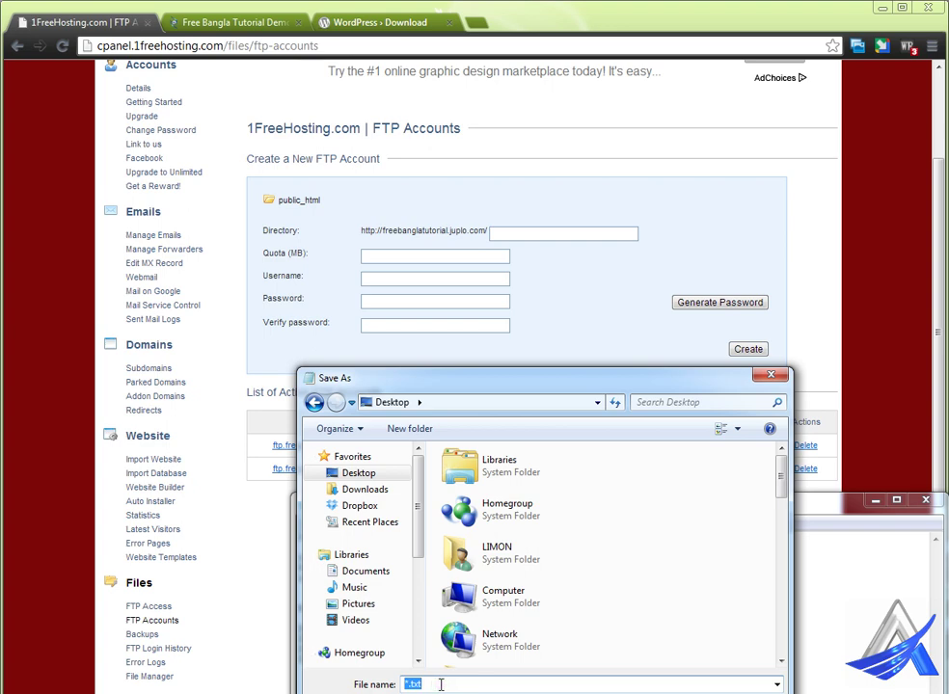
text(FTP)
key(Return)
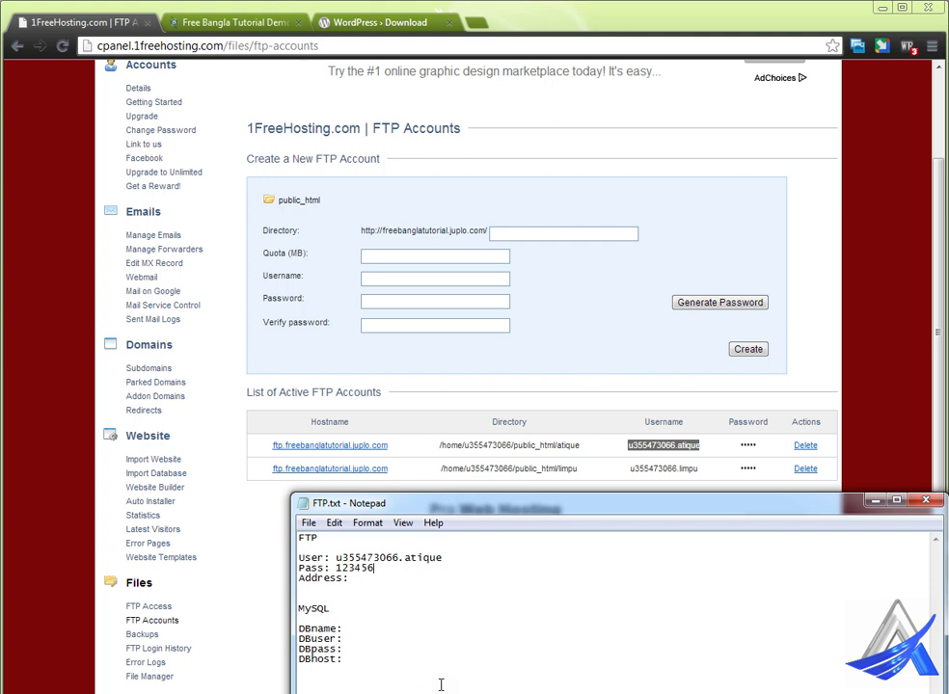
Step: Return to the browser's 1FreeHosting FTP Accounts page
key(alt+Tab)
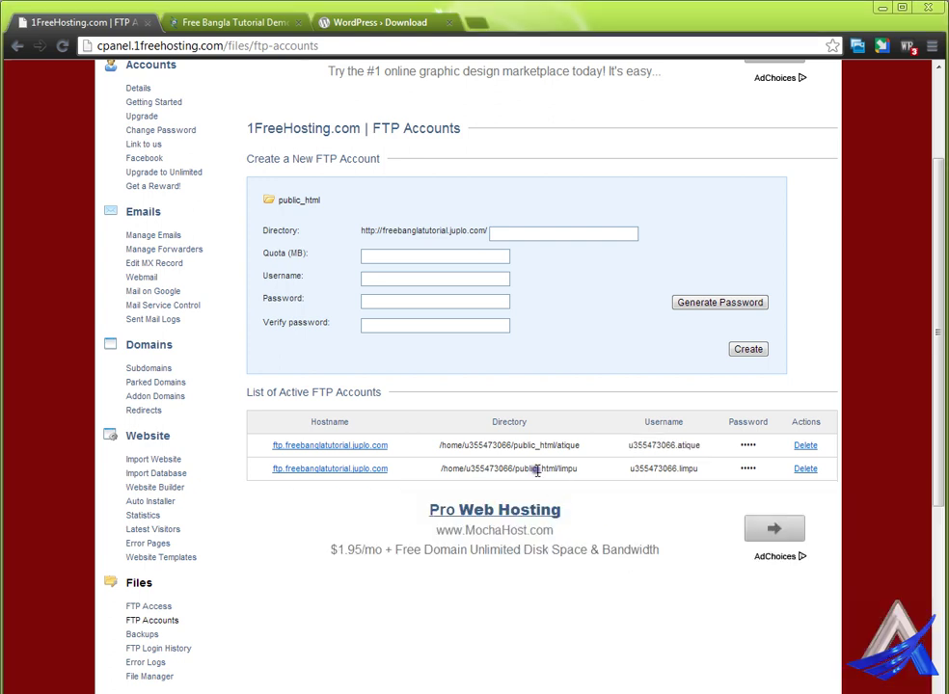
scroll(463, 409, up, 2)
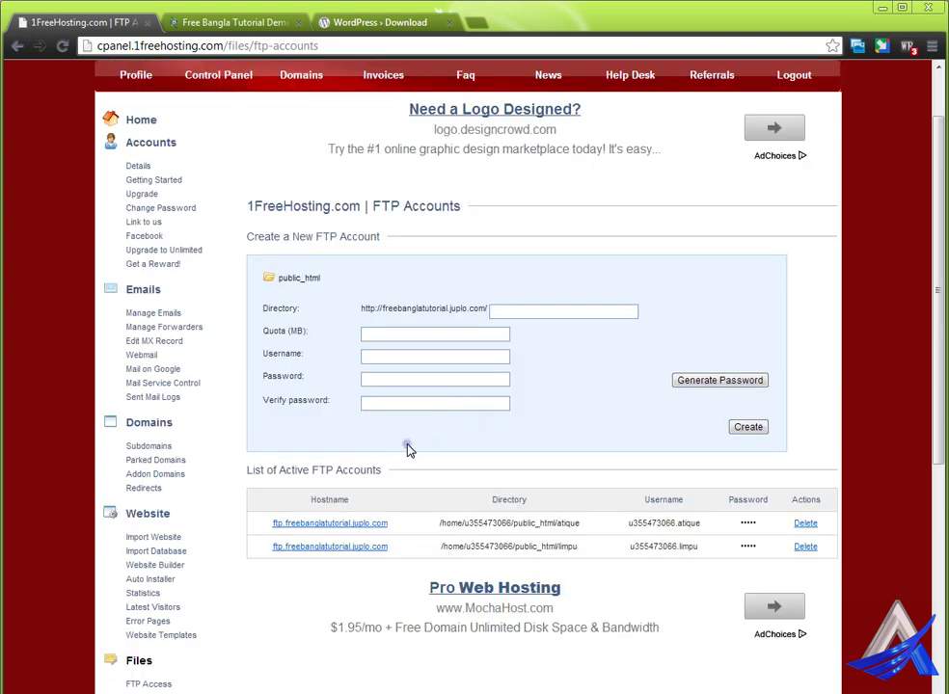
scroll(407, 449, up, 2)
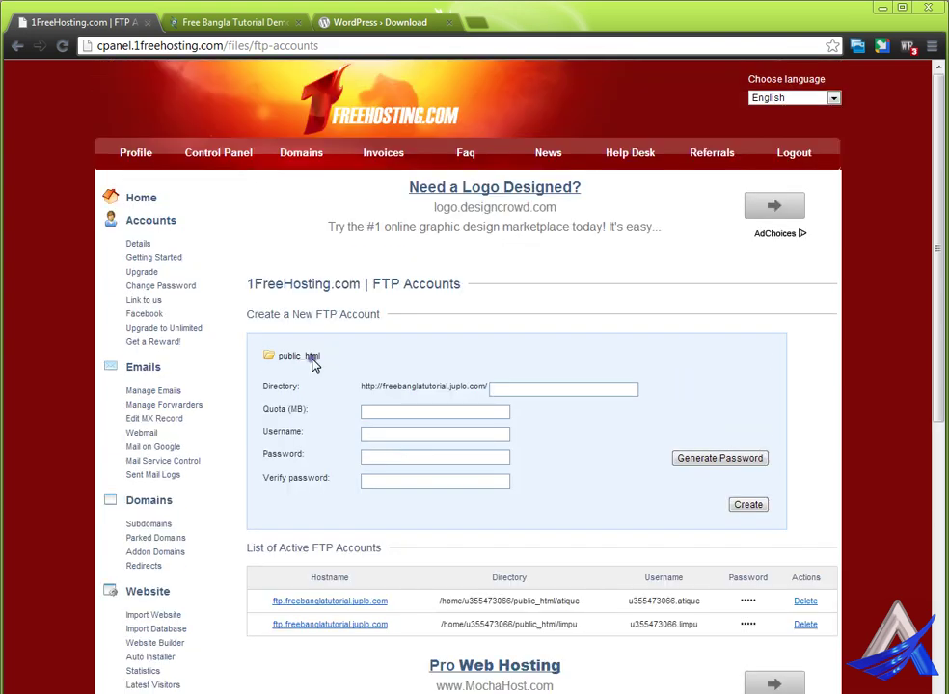
Step: Switch into the freebanglatutorial.juplo.com account and open its MySQL Databases page
click(229, 160)
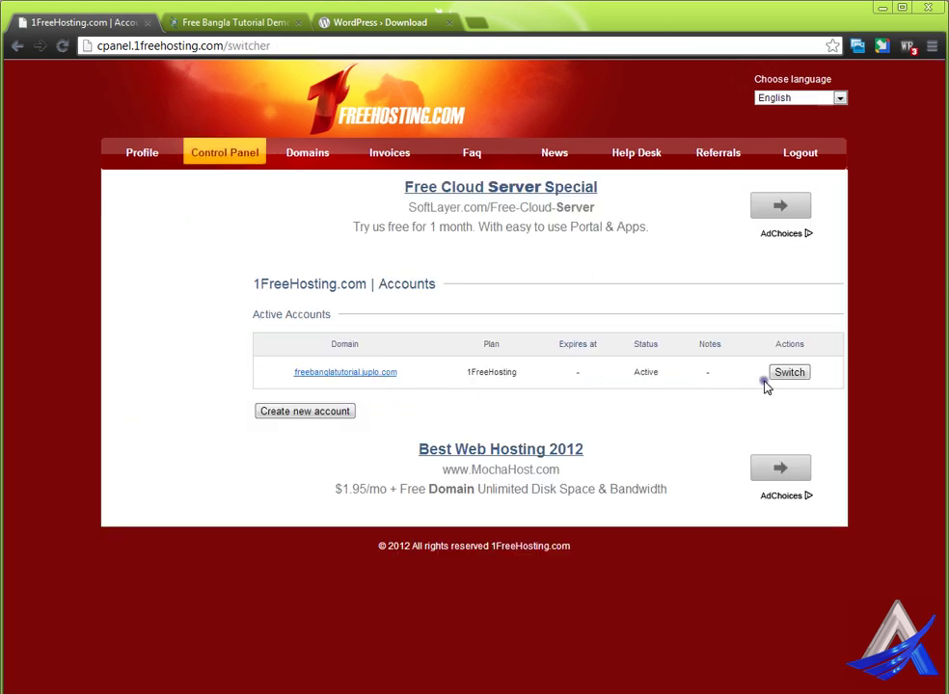
click(787, 374)
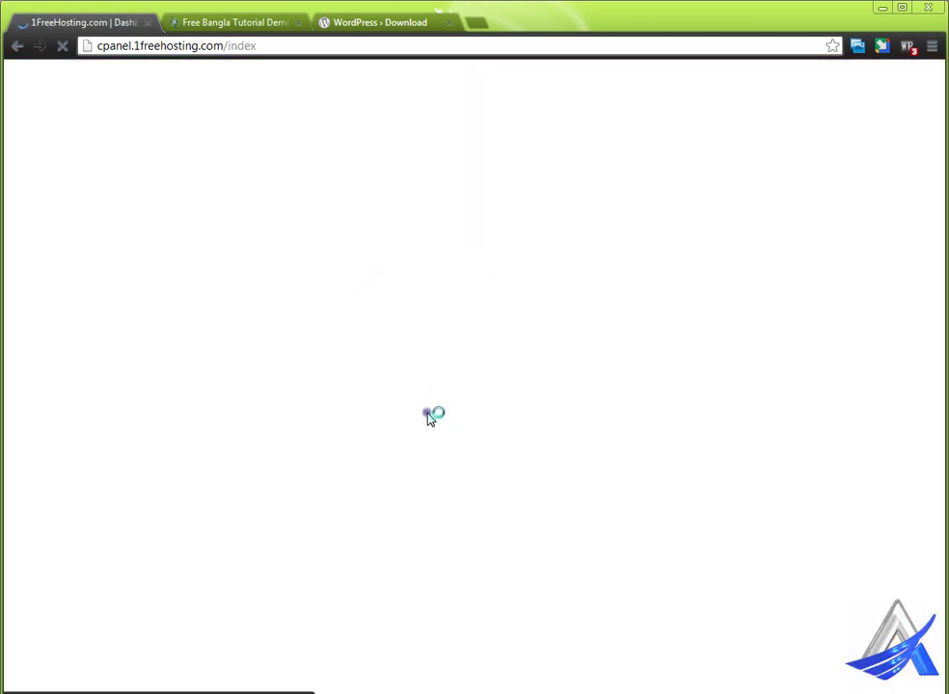
scroll(385, 412, down, 3)
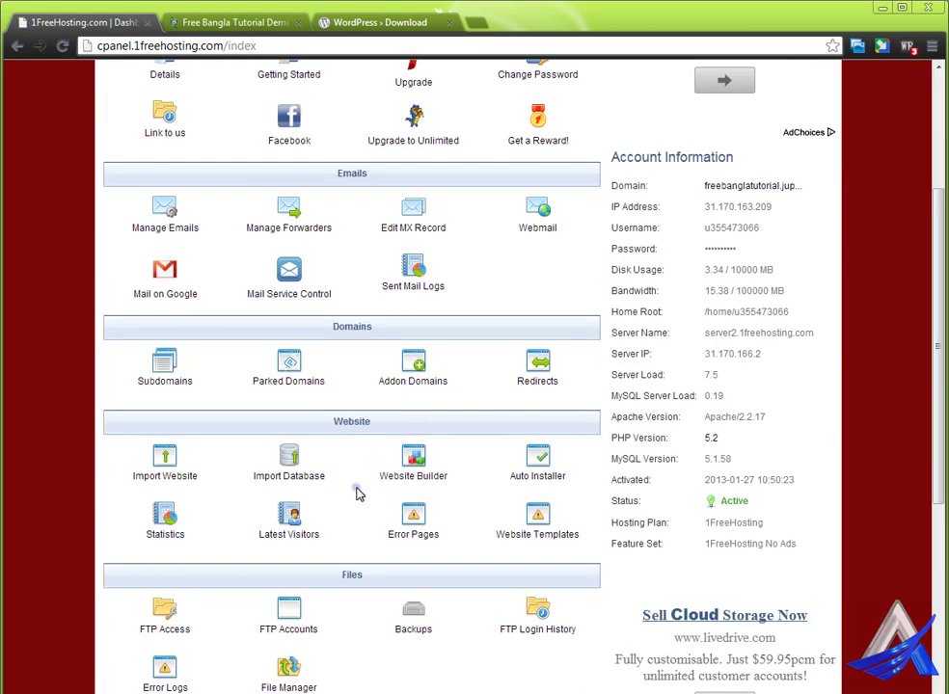
scroll(357, 494, down, 2)
scroll(357, 495, down, 3)
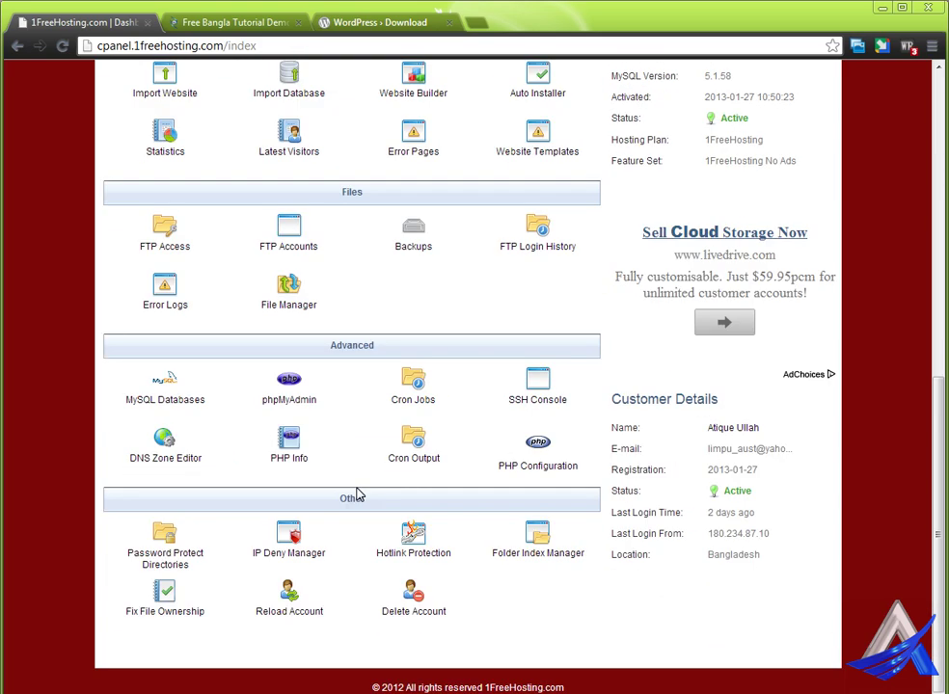
click(158, 402)
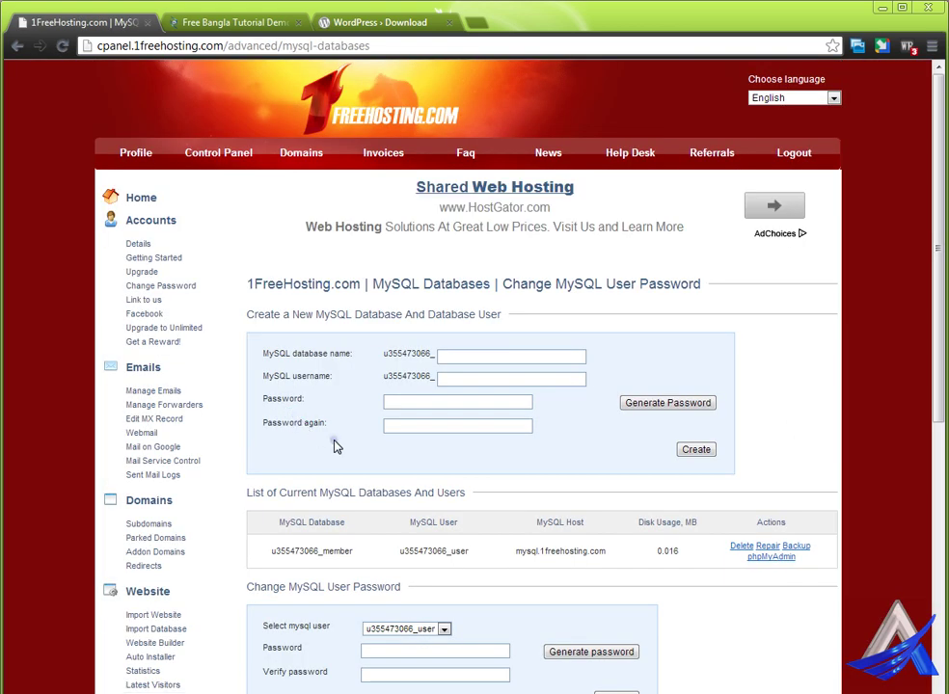
Step: Create the MySQL database wptutori with database user wp and its password
click(452, 357)
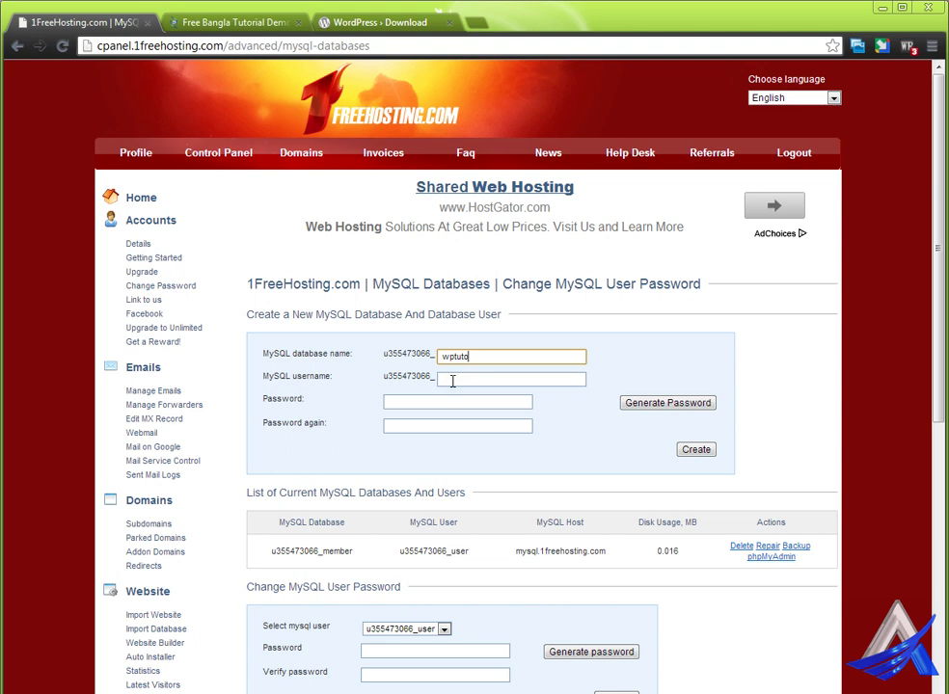
click(452, 381)
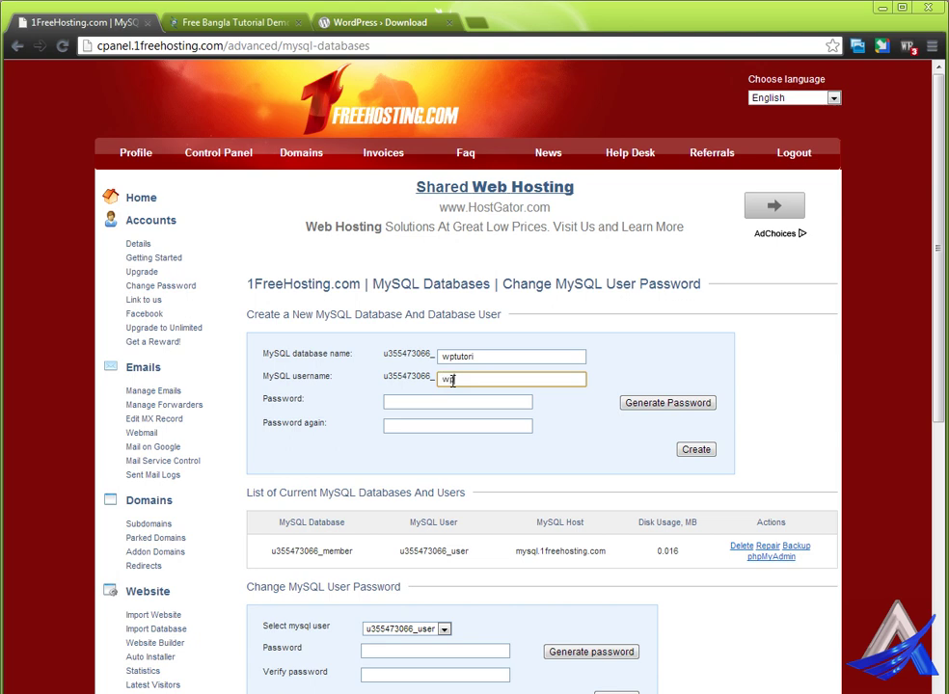
click(432, 398)
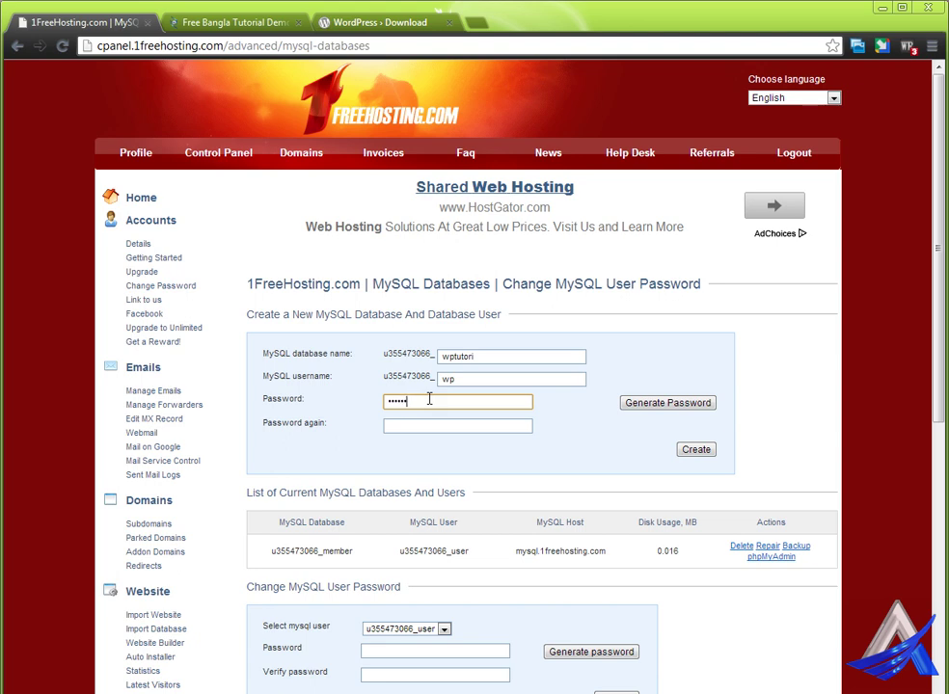
click(429, 425)
text(1)
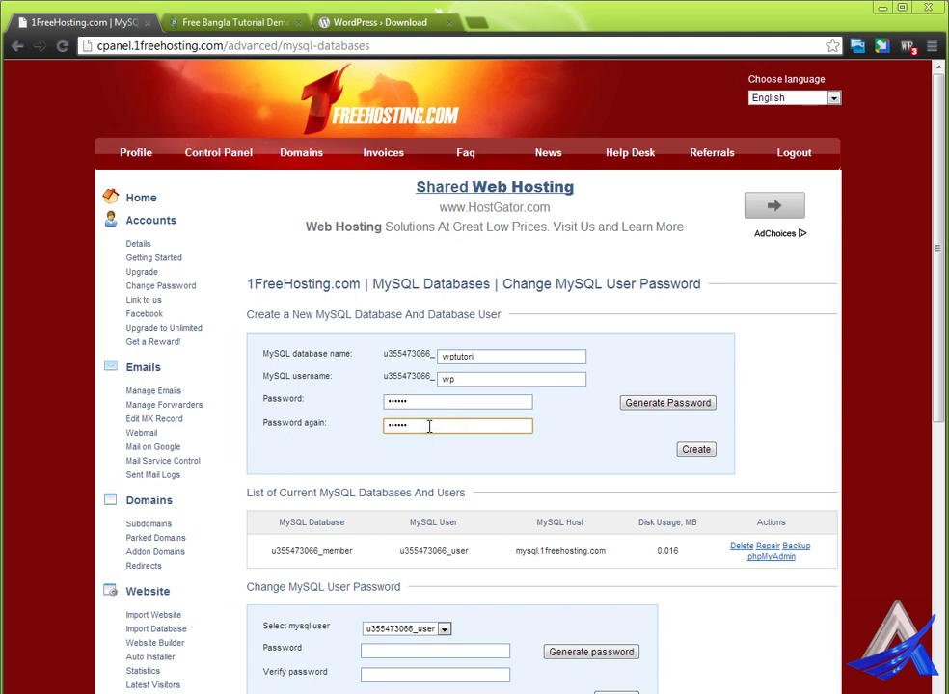
click(696, 450)
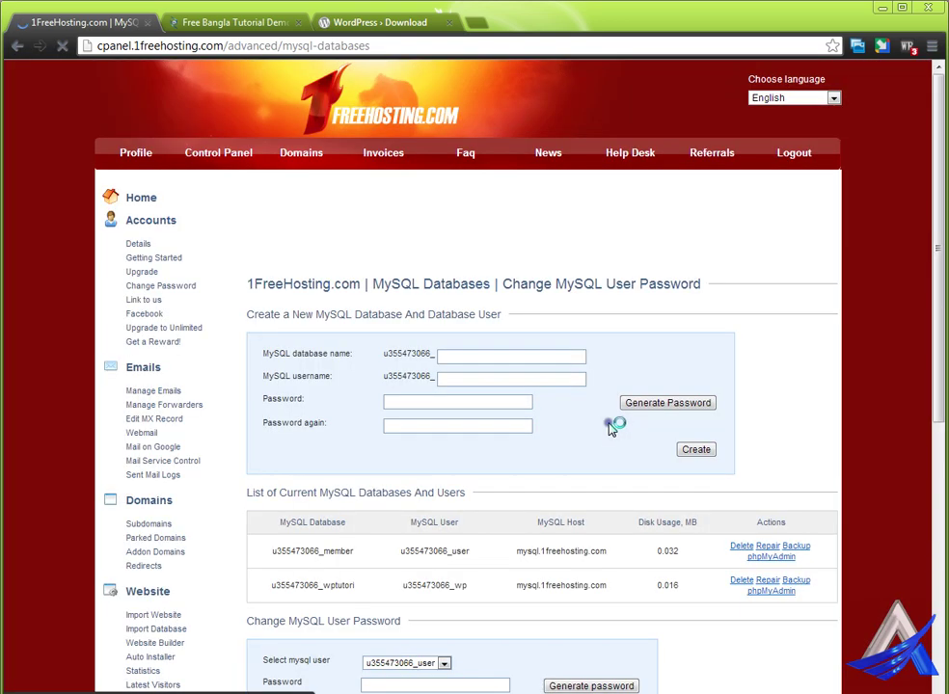
scroll(613, 425, down, 3)
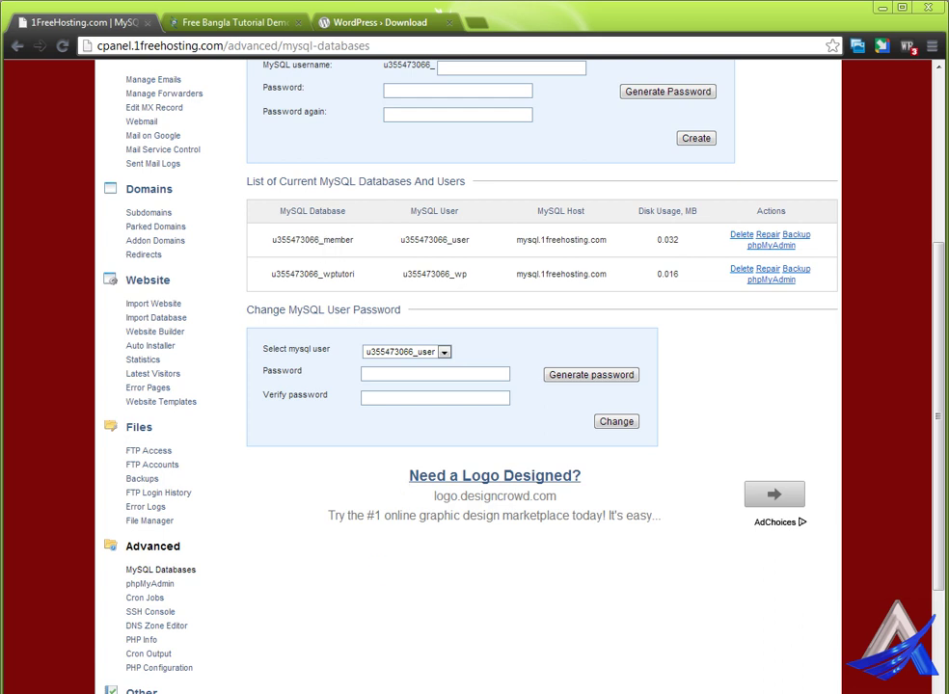
key(alt+Tab)
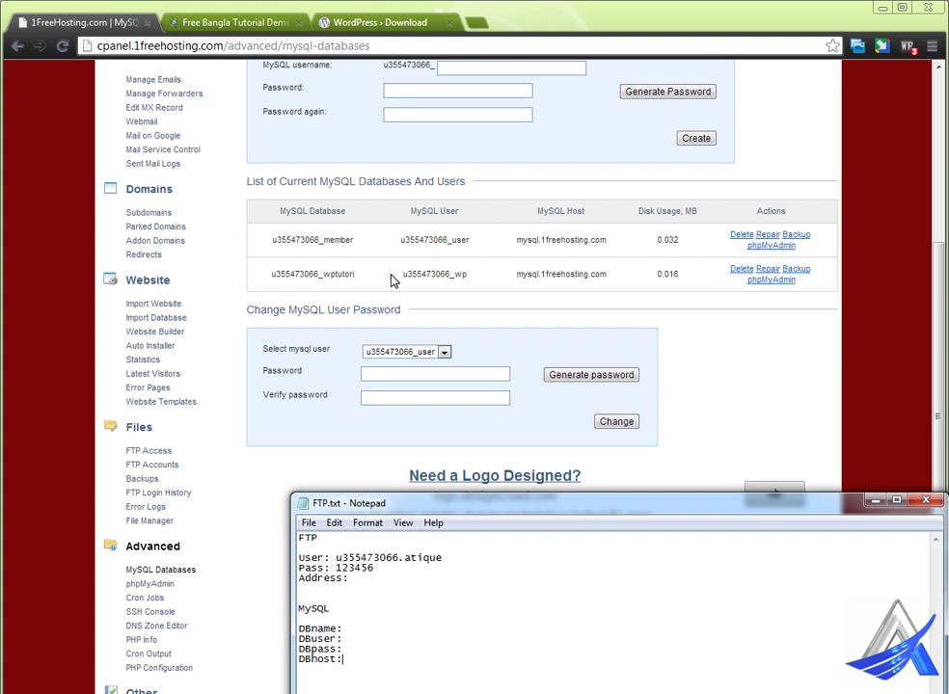
Step: Copy the wptutori database name and wp user into FTP.txt after DBname: and DBuser:
click(283, 279)
drag(271, 273, 369, 274)
key(ctrl+c)
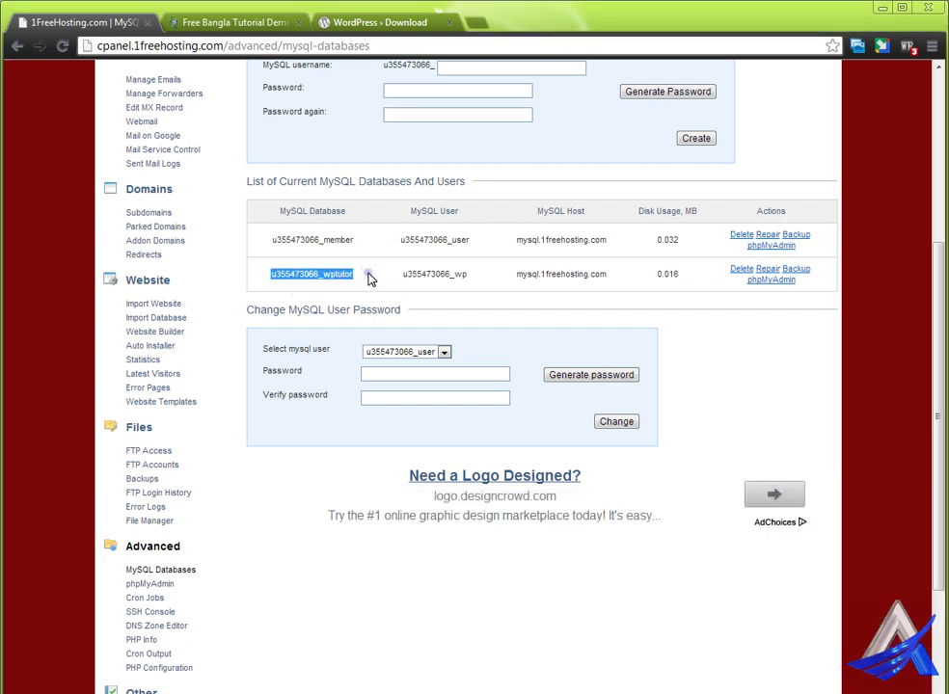
key(alt+Tab)
click(353, 629)
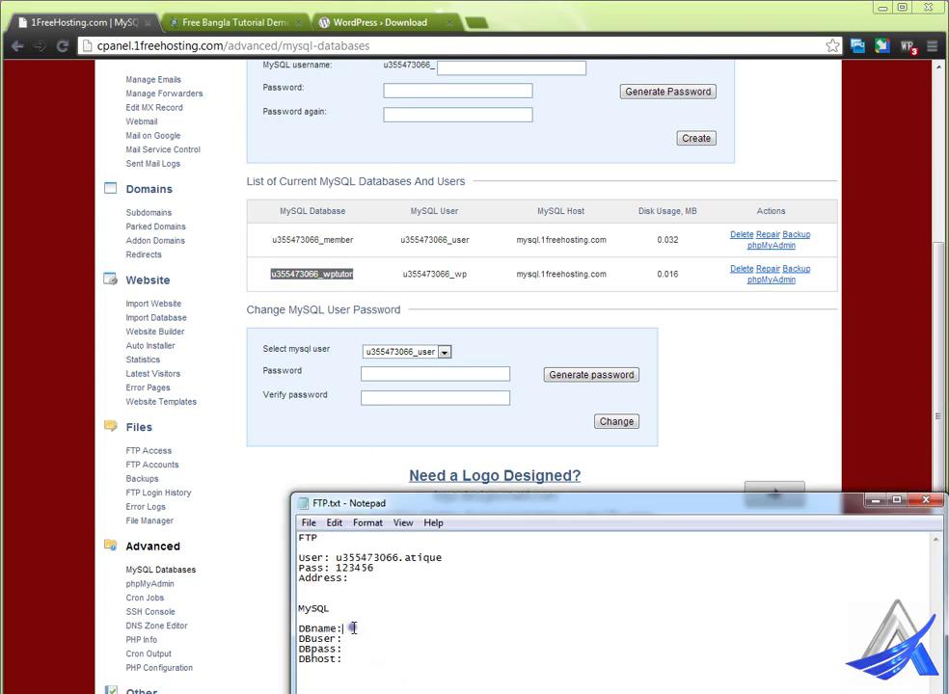
key(ctrl+v)
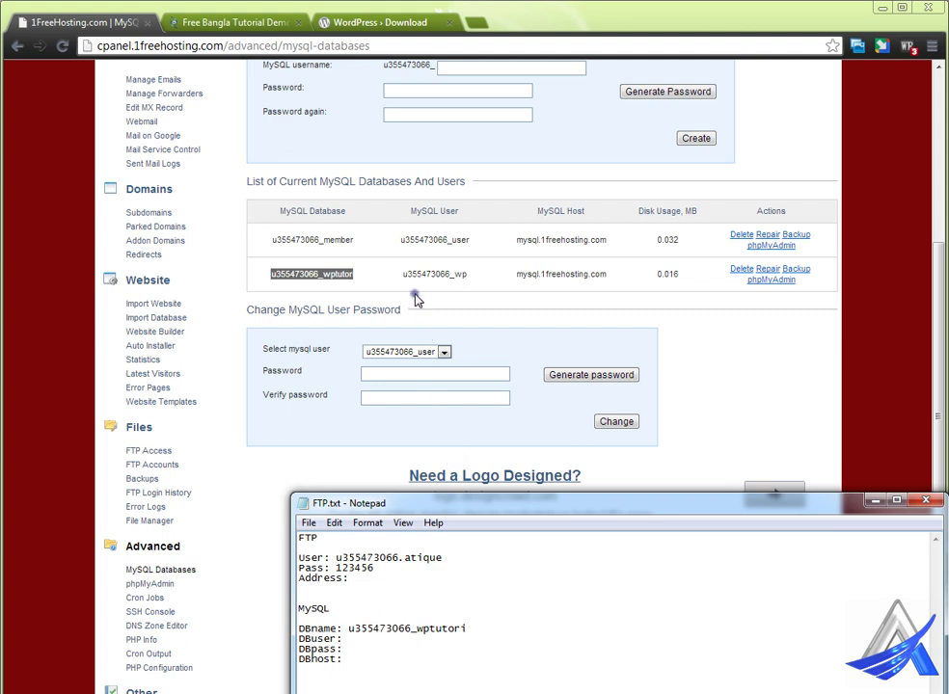
drag(417, 275, 474, 275)
key(ctrl+c)
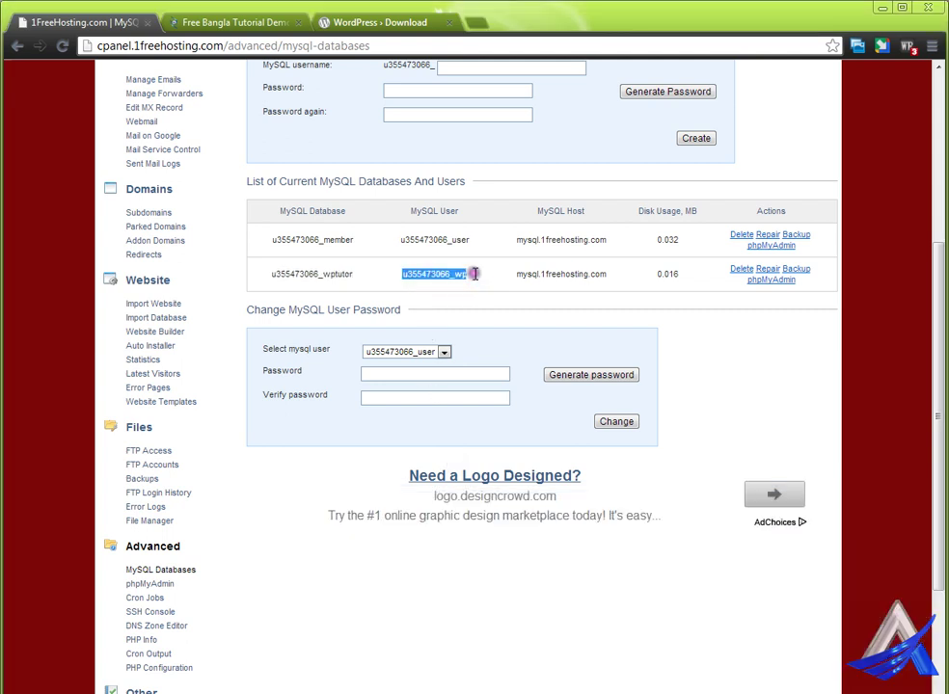
key(alt+Tab)
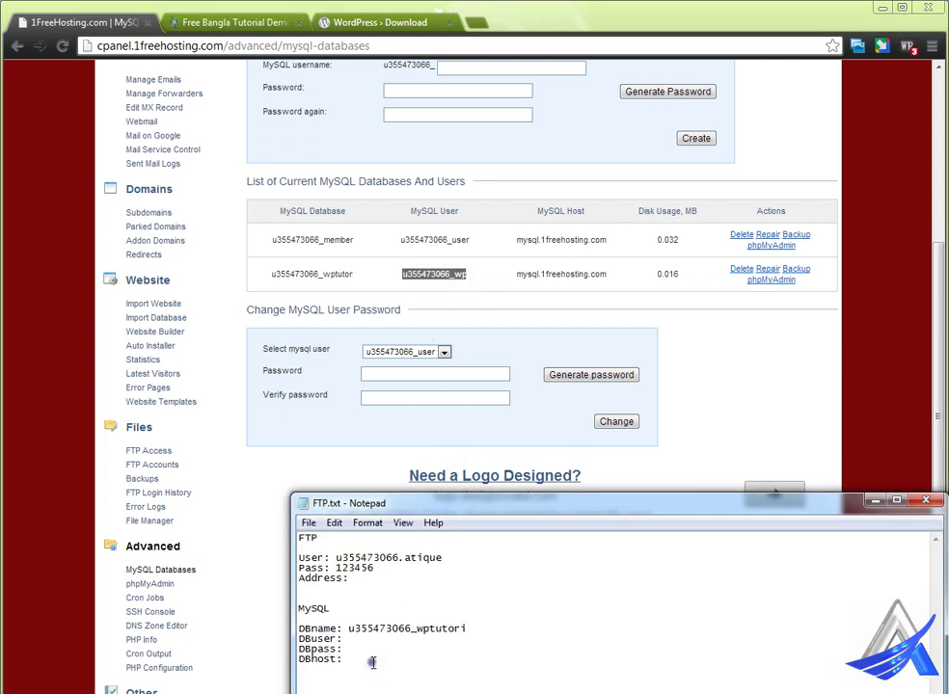
click(368, 639)
key(ctrl+v)
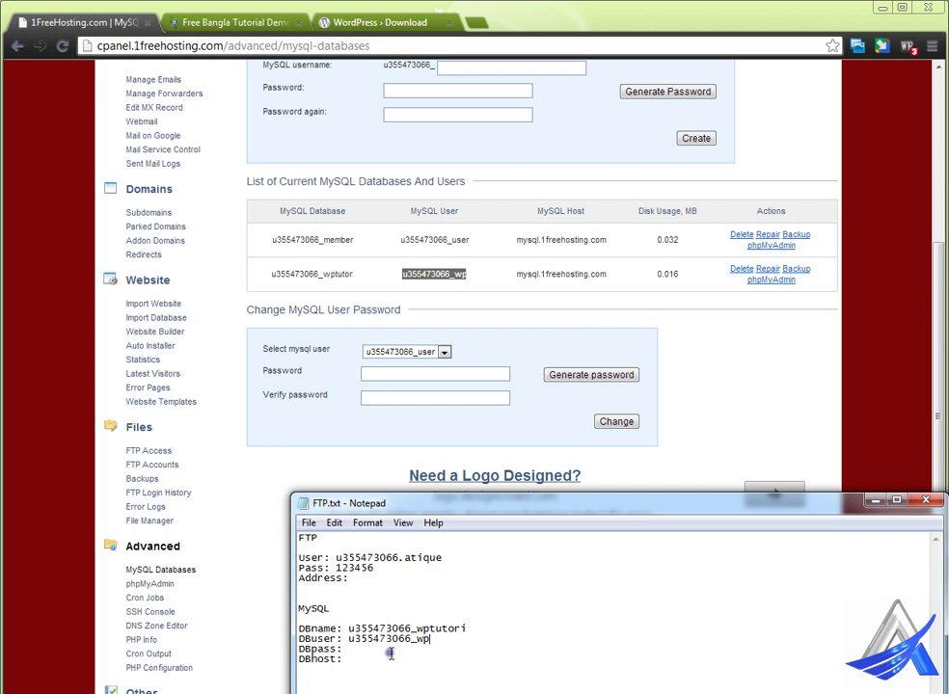
Step: Type the database password after DBpass: and save FTP.txt
click(360, 650)
text(123456)
click(308, 523)
click(330, 576)
click(353, 579)
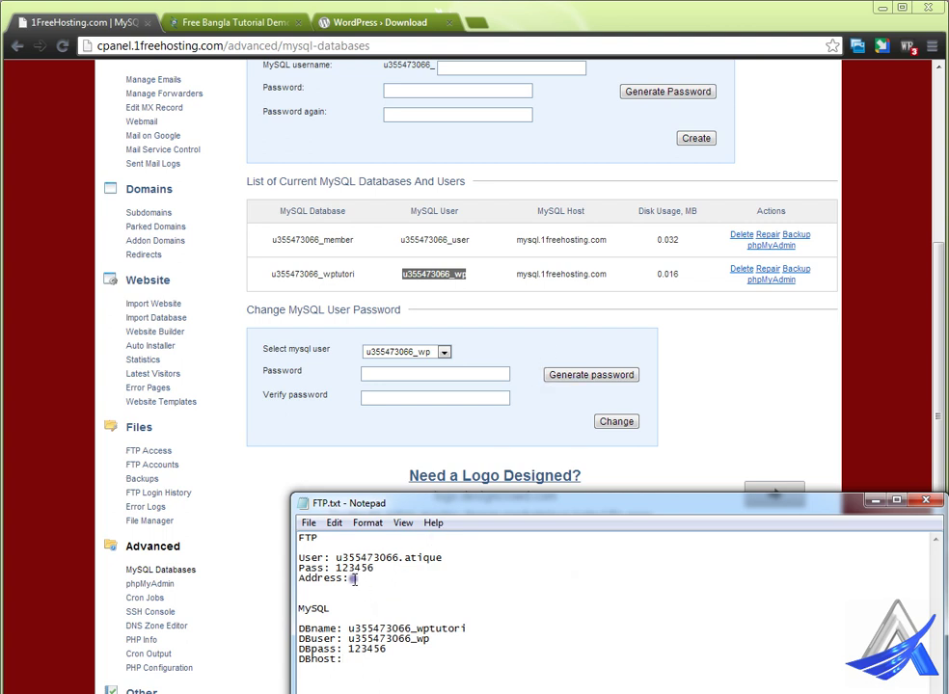
click(356, 661)
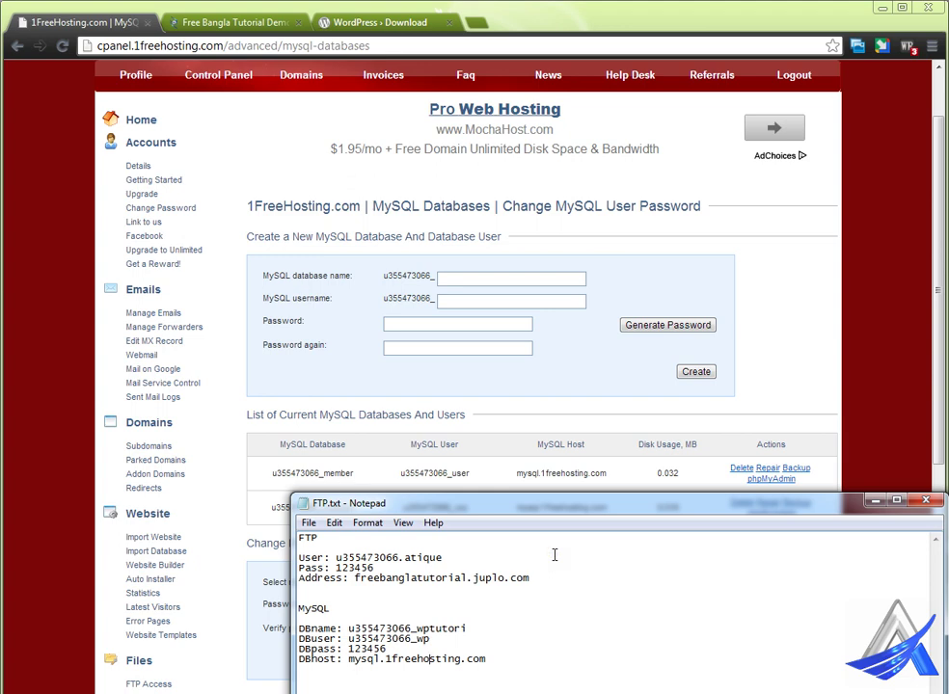
Step: Move the FTP.txt notes window higher on screen, then minimize it
drag(556, 516, 526, 380)
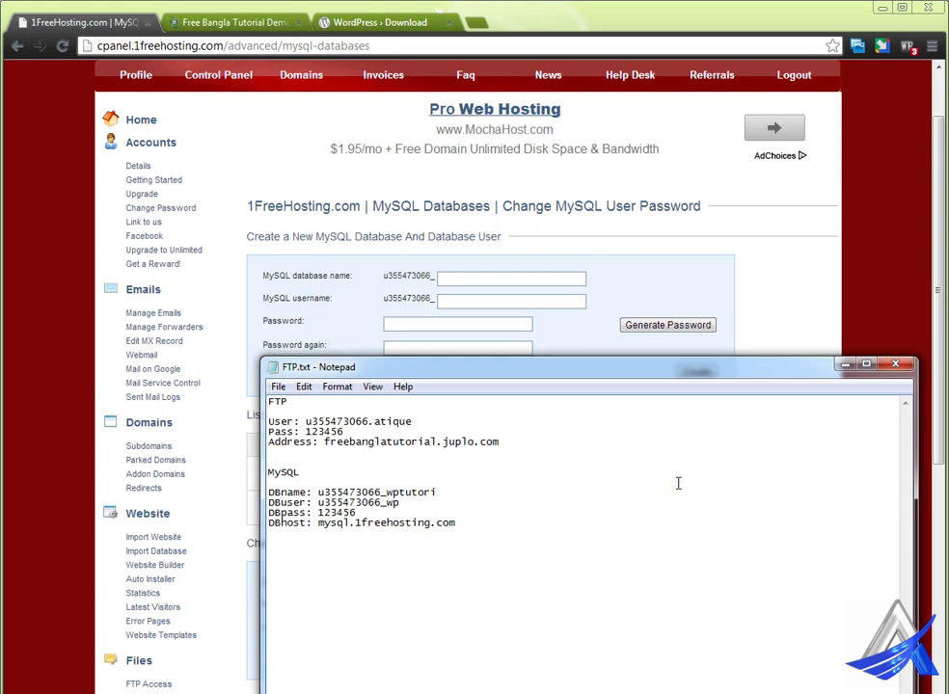
click(845, 376)
Step: Extract wordpress-3.5.1.zip on the Desktop into a wordpress folder
click(882, 8)
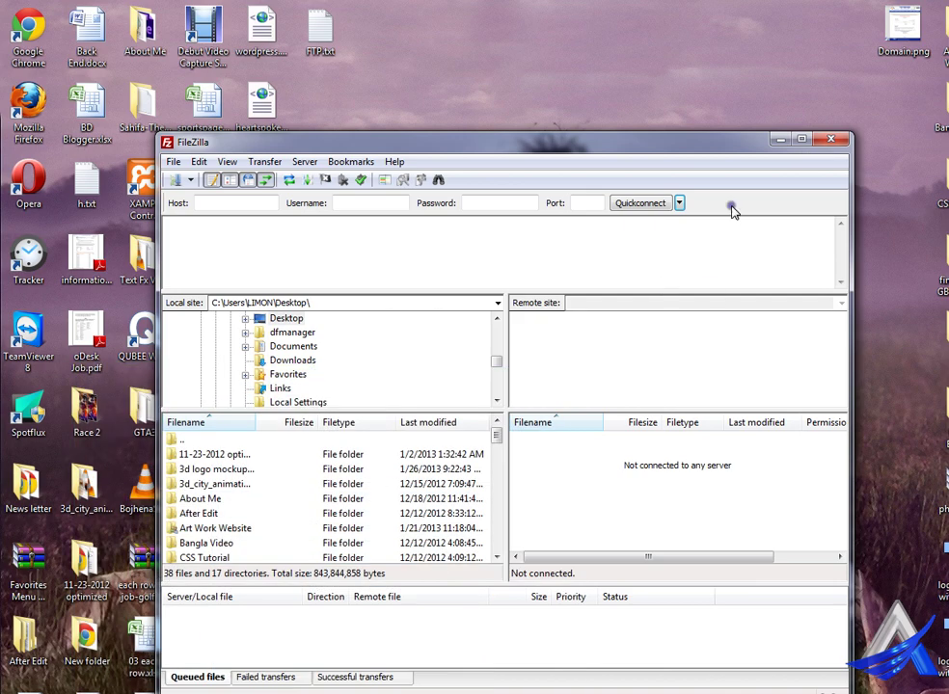
click(779, 140)
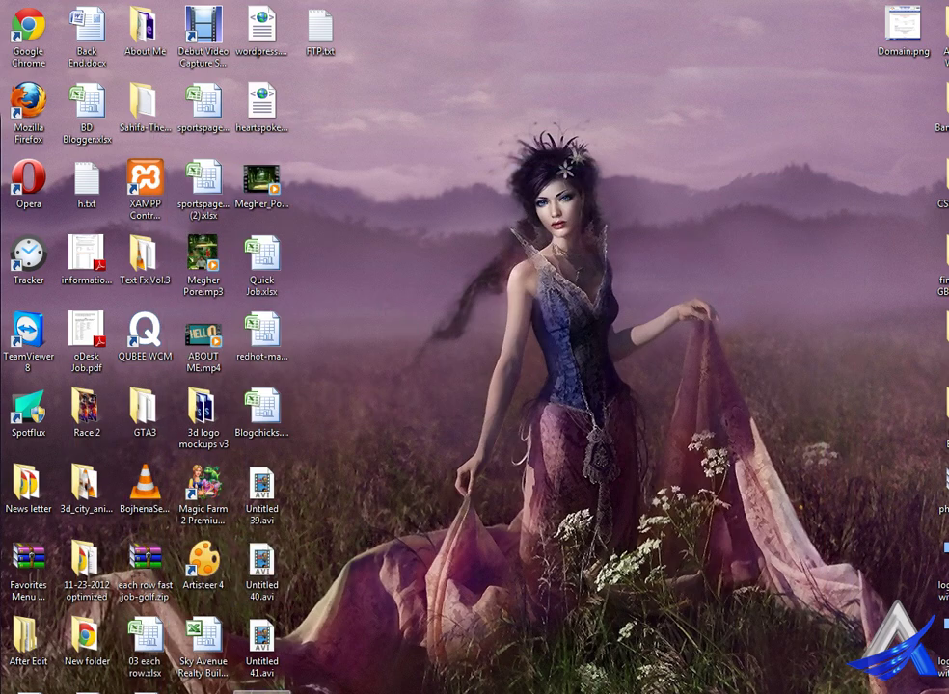
drag(364, 282, 380, 110)
right_click(403, 102)
click(434, 147)
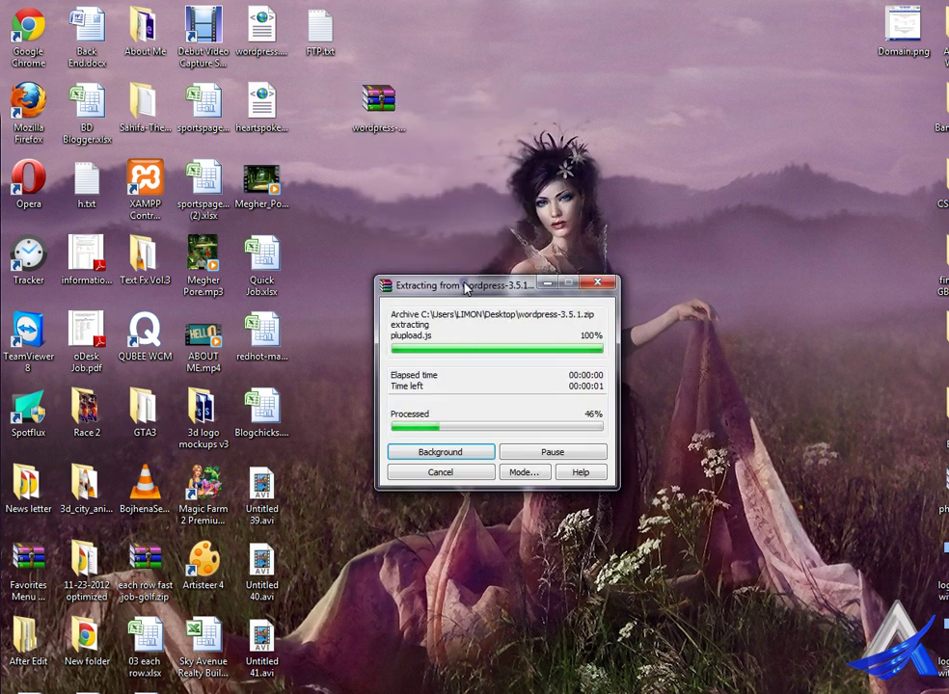
drag(262, 689, 328, 145)
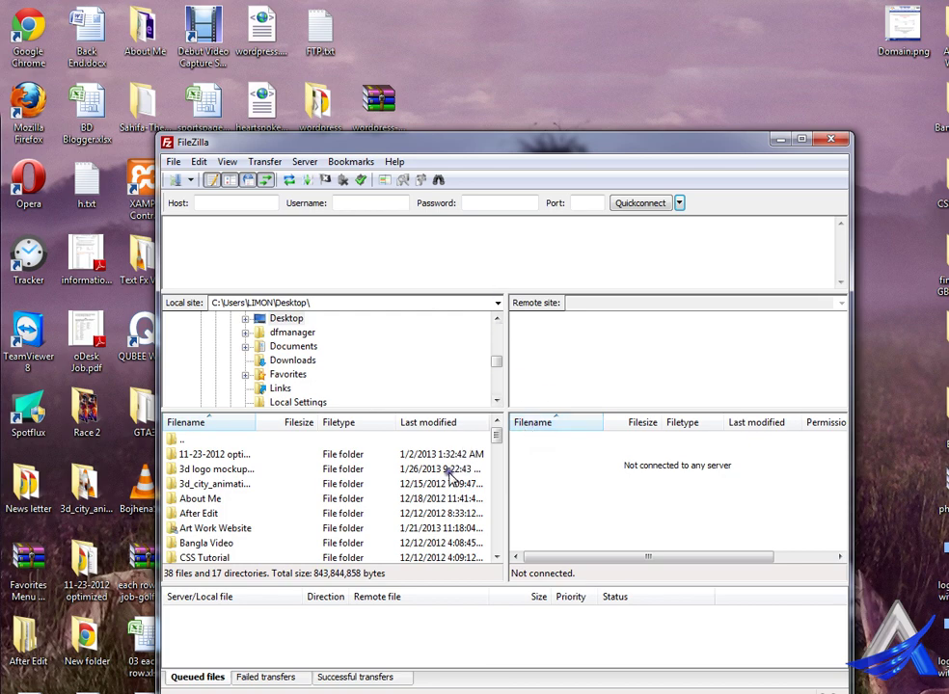
Step: Paste freebanglatutorial.juplo.com from the notes into FileZilla's Host box
mouse_move(345, 687)
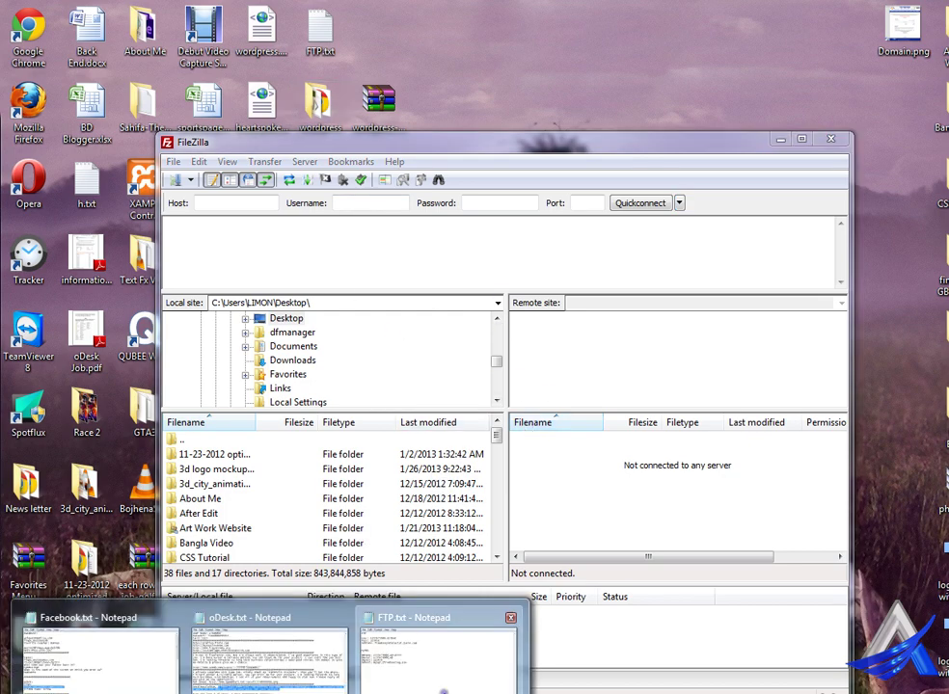
click(415, 666)
drag(540, 371, 588, 307)
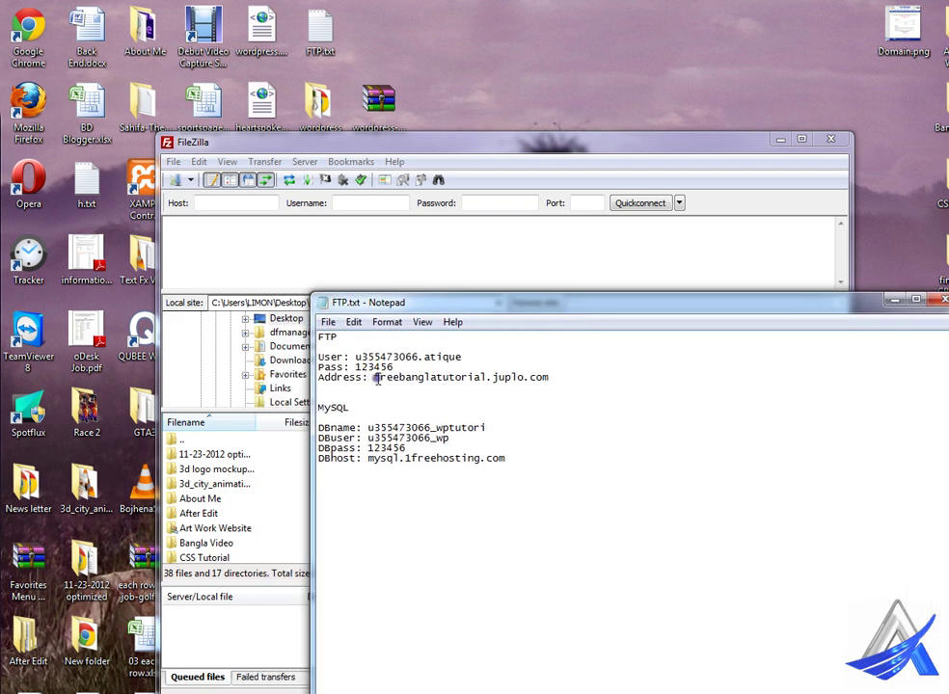
drag(373, 377, 554, 384)
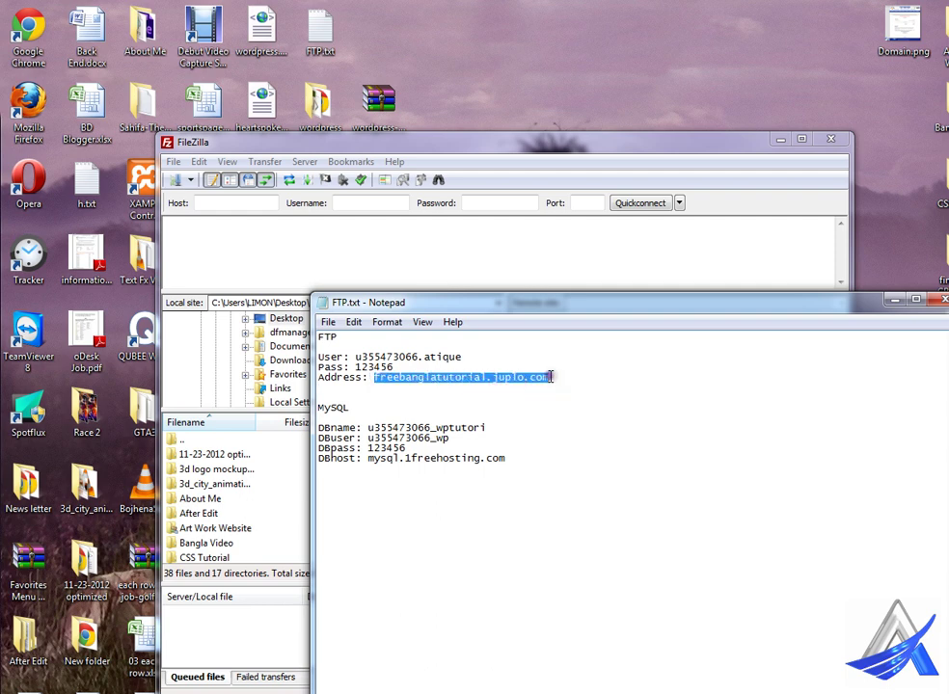
click(232, 203)
key(ctrl+v)
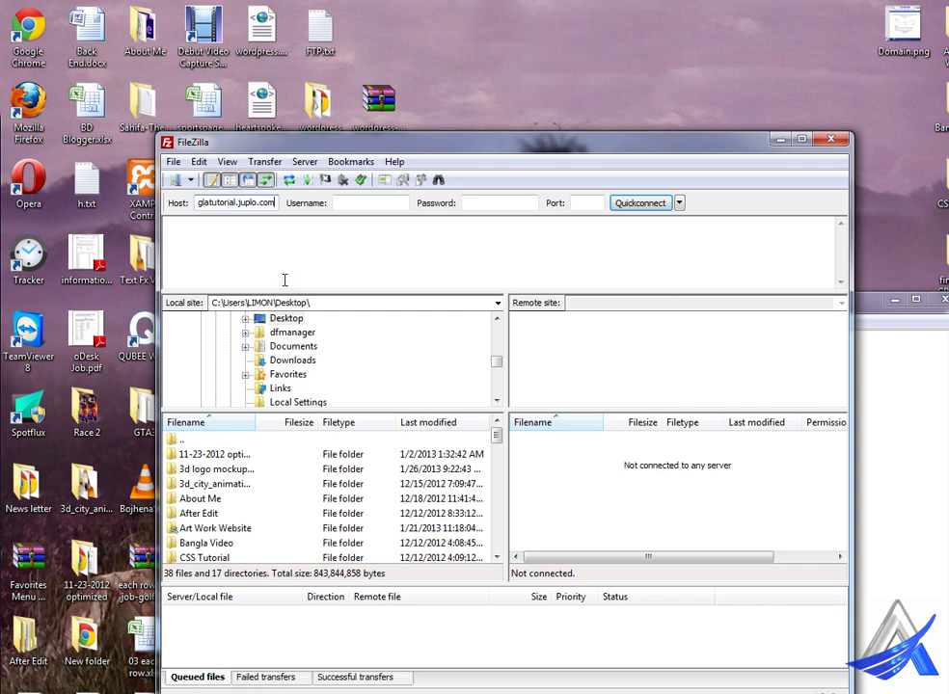
Step: Paste the FTP username and password from FTP.txt into FileZilla's quickconnect boxes
click(889, 432)
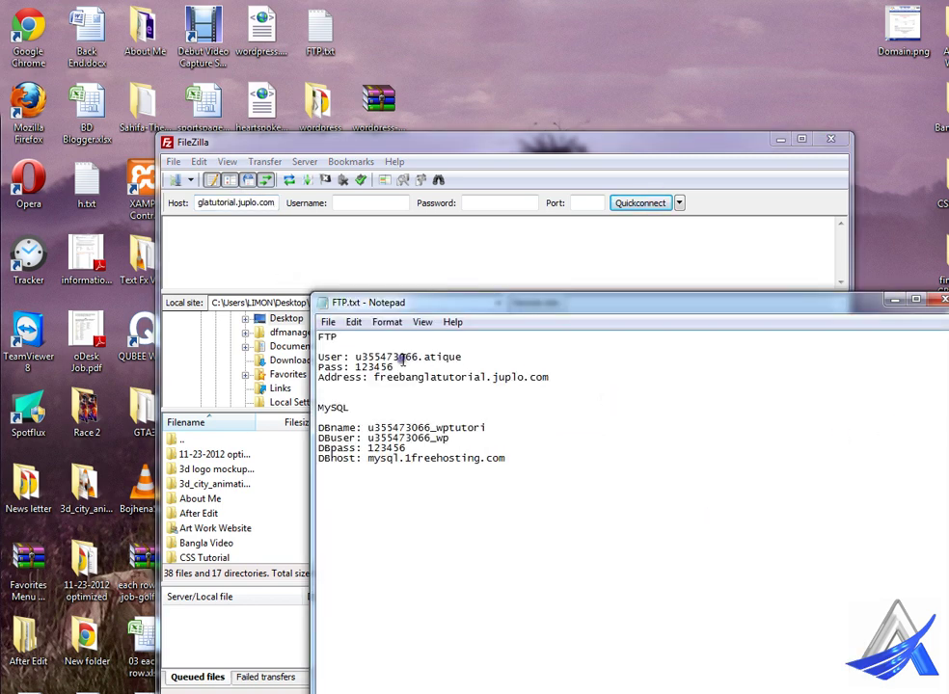
drag(357, 358, 462, 359)
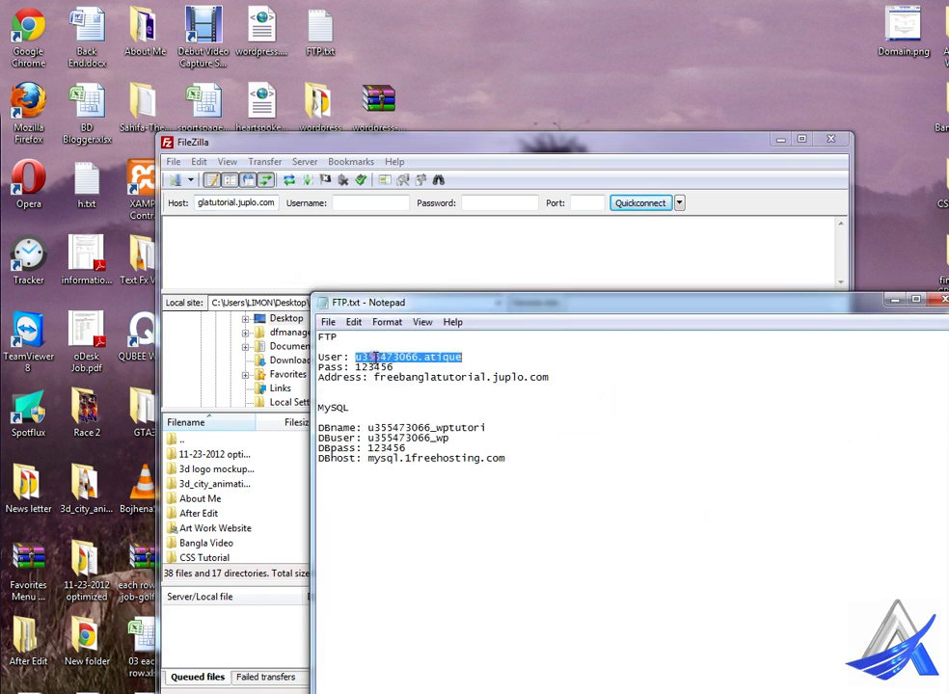
click(348, 204)
key(ctrl+v)
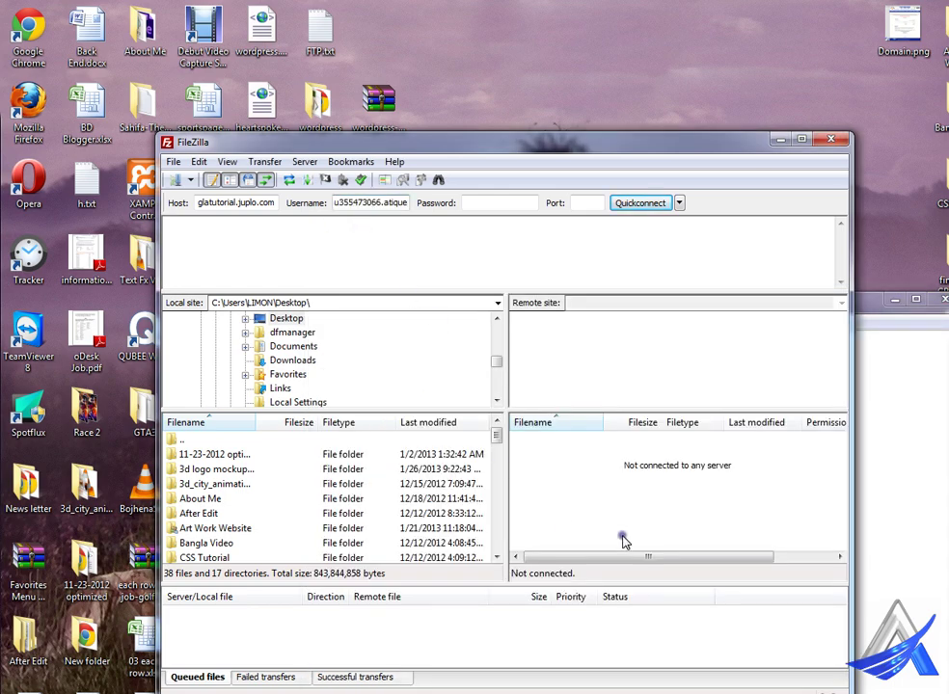
click(885, 477)
drag(354, 368, 394, 369)
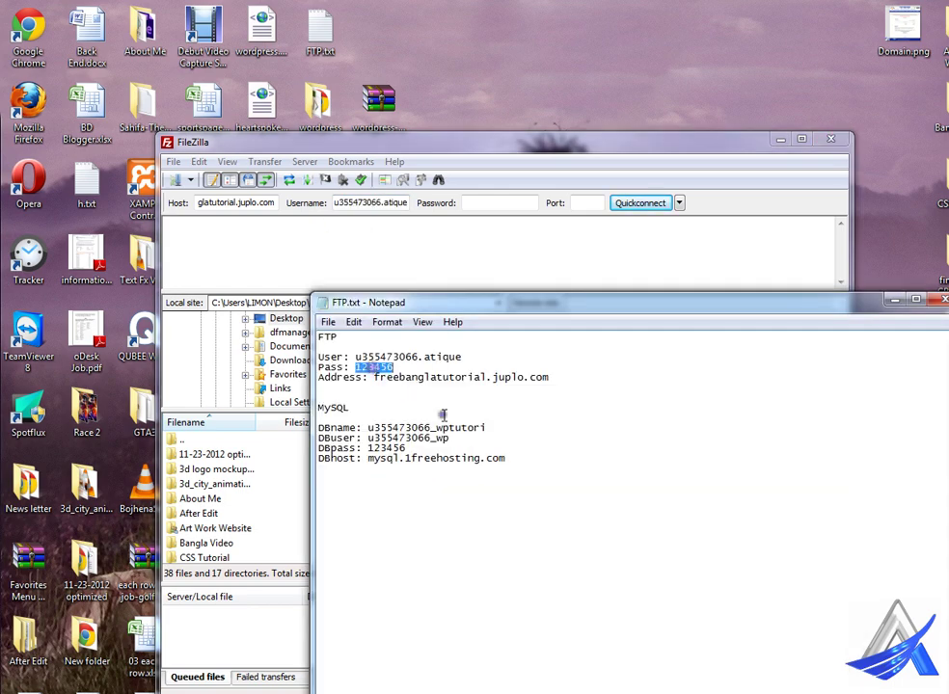
click(479, 204)
key(ctrl+v)
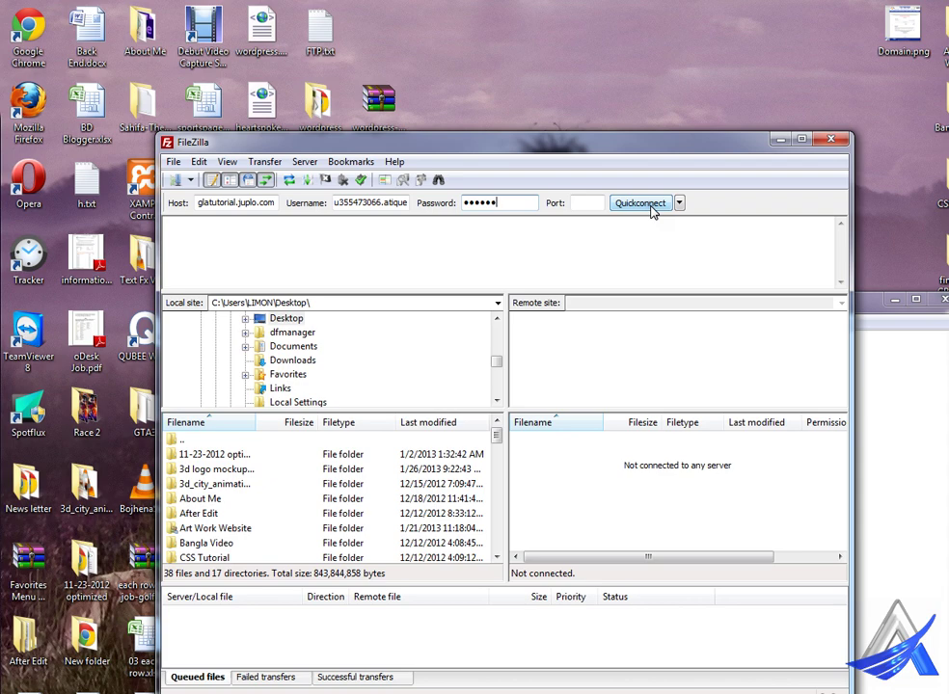
click(185, 180)
Step: Add a new Site Manager entry with host freebanglatutorial.juplo.com copied from the FTP notes
click(178, 182)
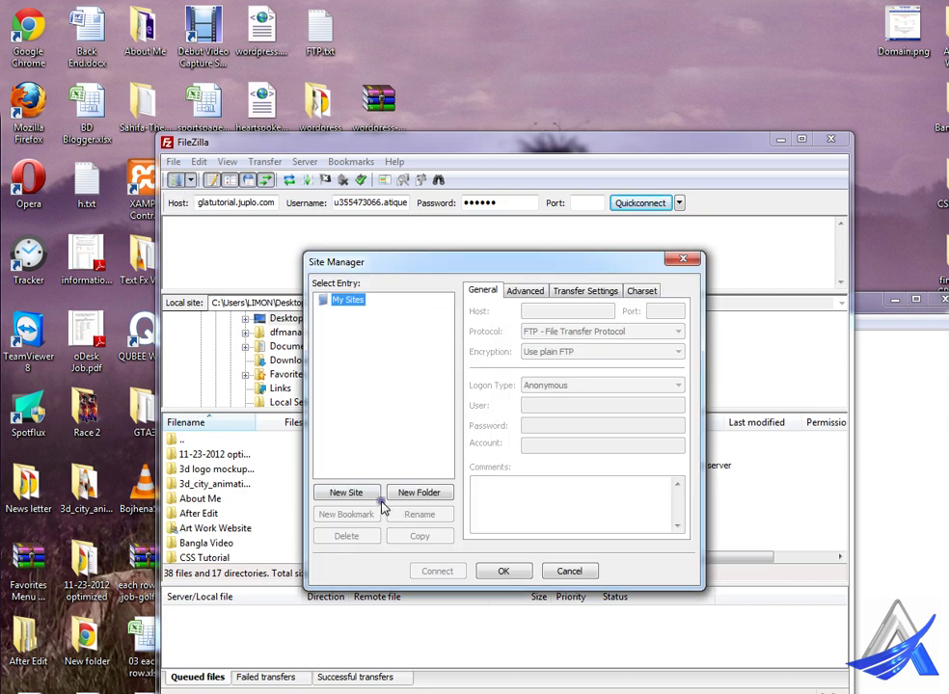
click(364, 495)
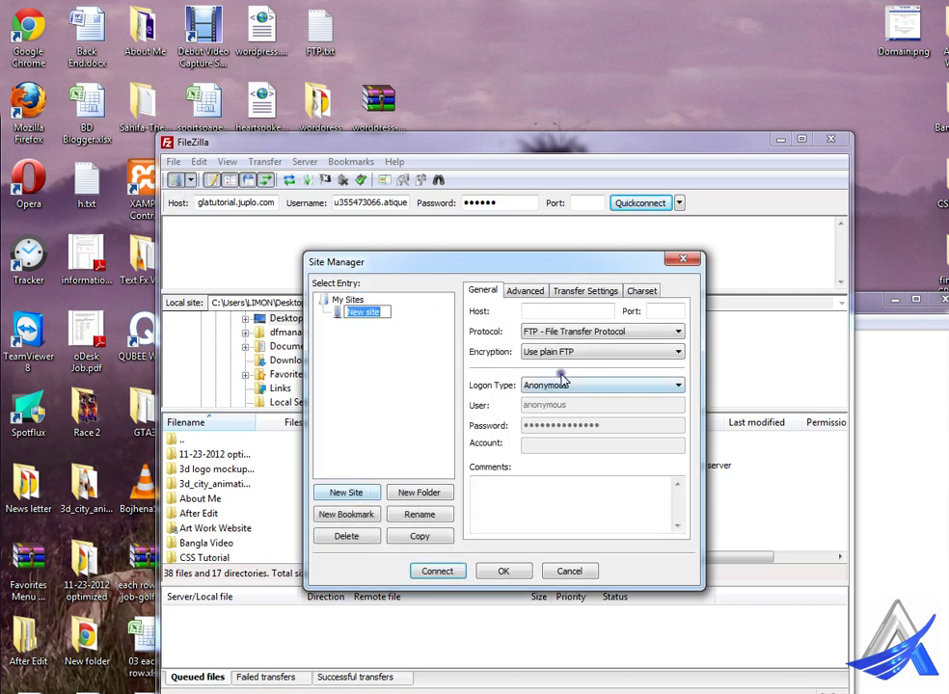
click(868, 300)
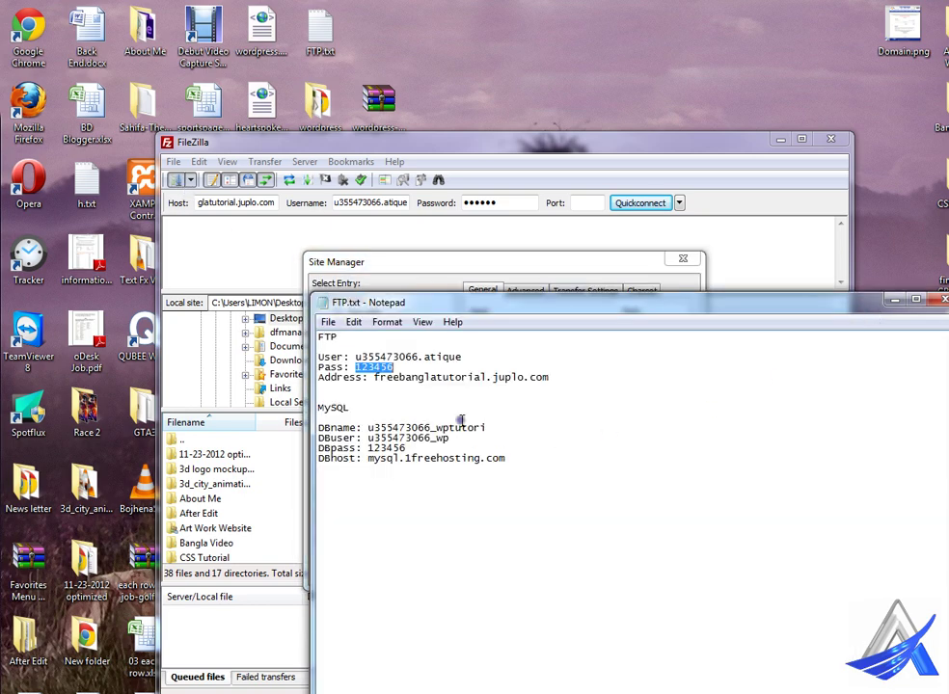
double_click(396, 357)
key(ctrl+c)
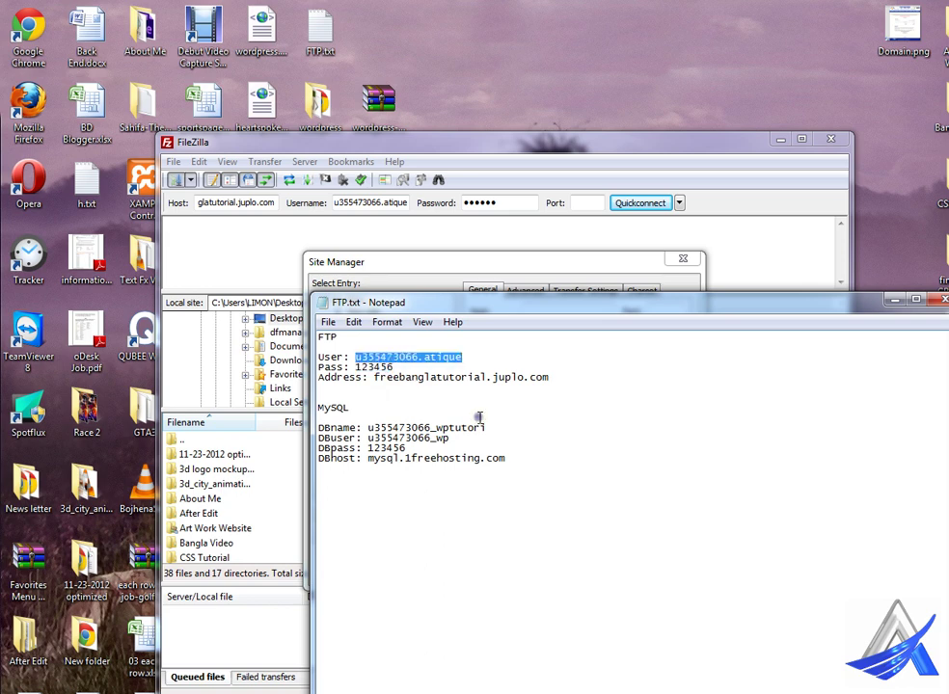
click(512, 295)
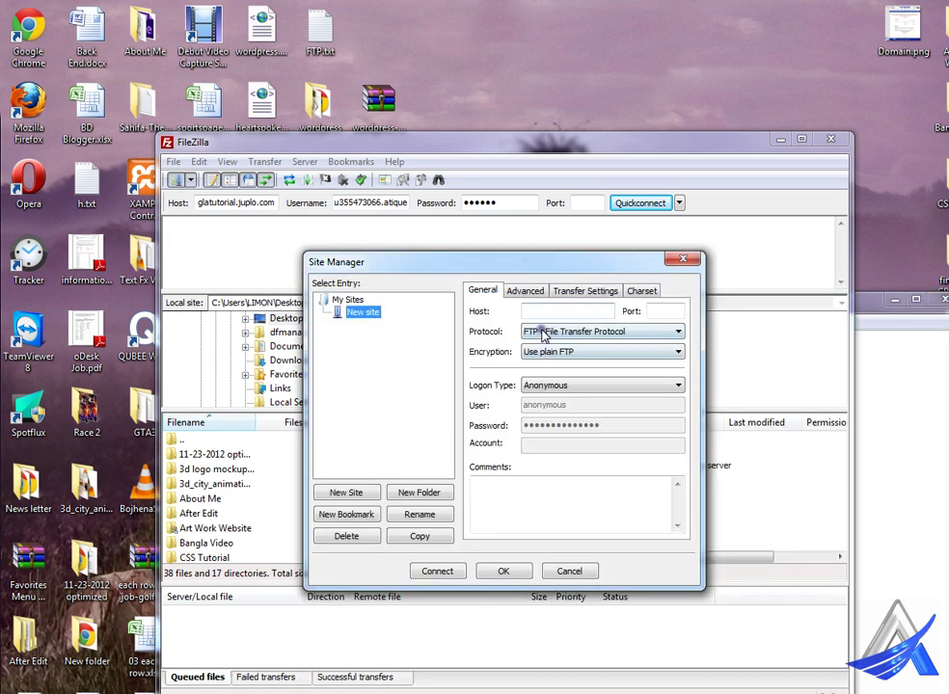
click(564, 311)
key(ctrl+v)
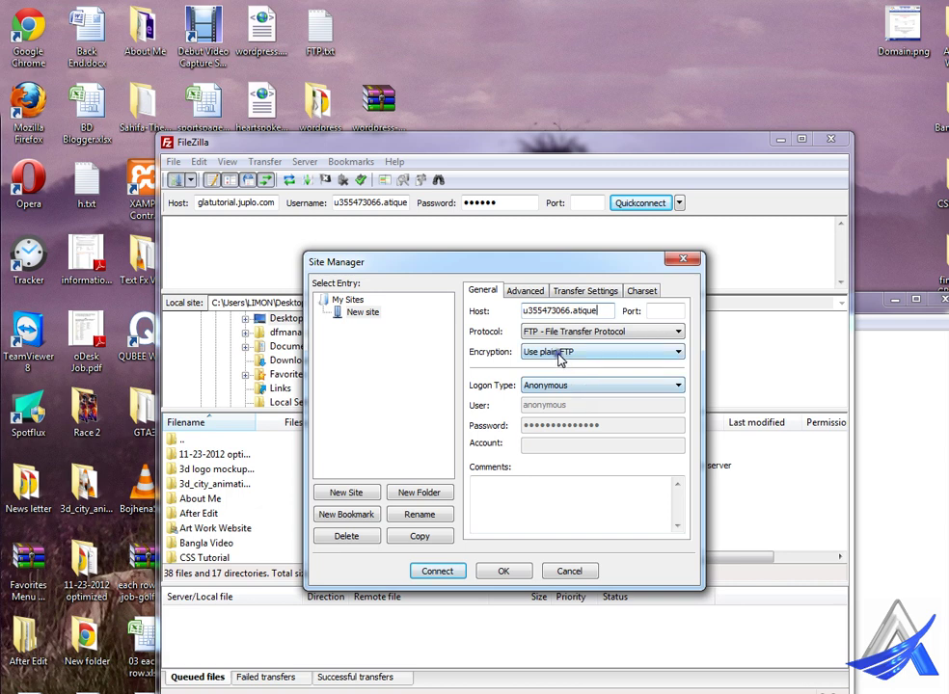
click(848, 318)
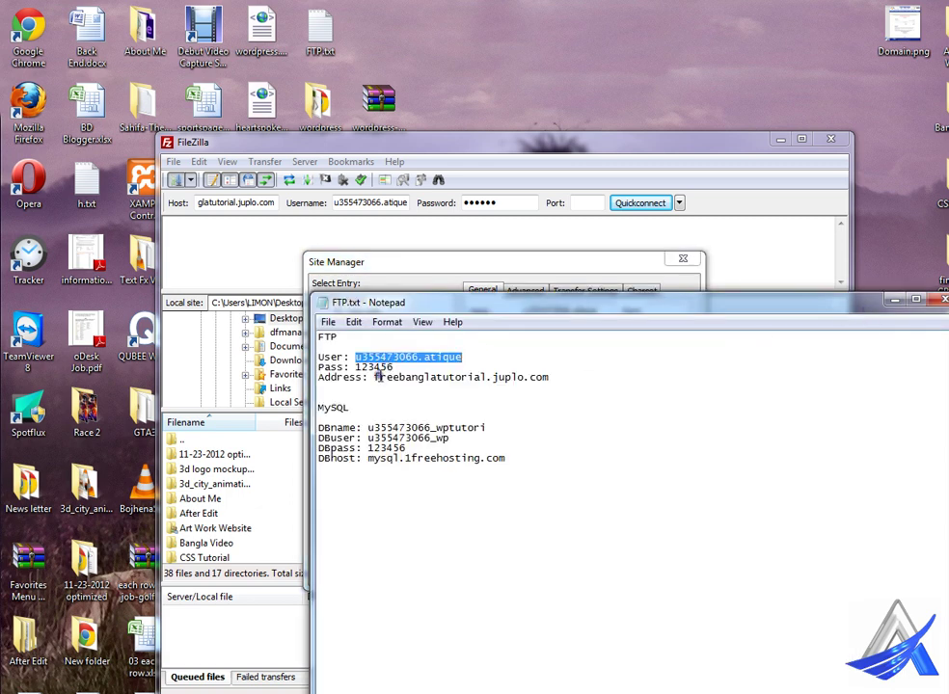
drag(375, 377, 568, 388)
key(ctrl+c)
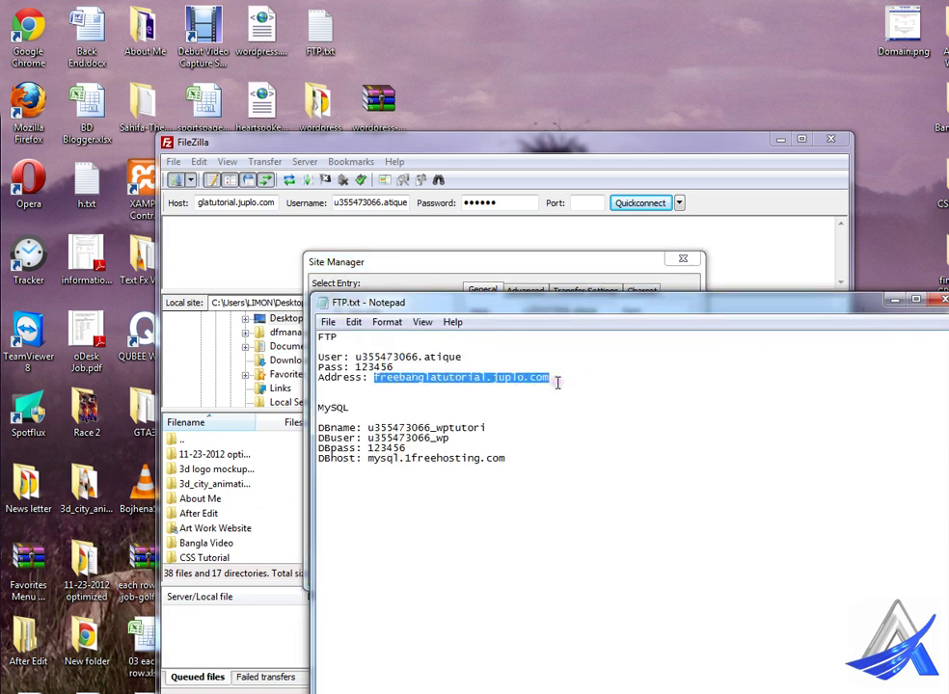
click(581, 298)
drag(611, 311, 526, 353)
key(ctrl+v)
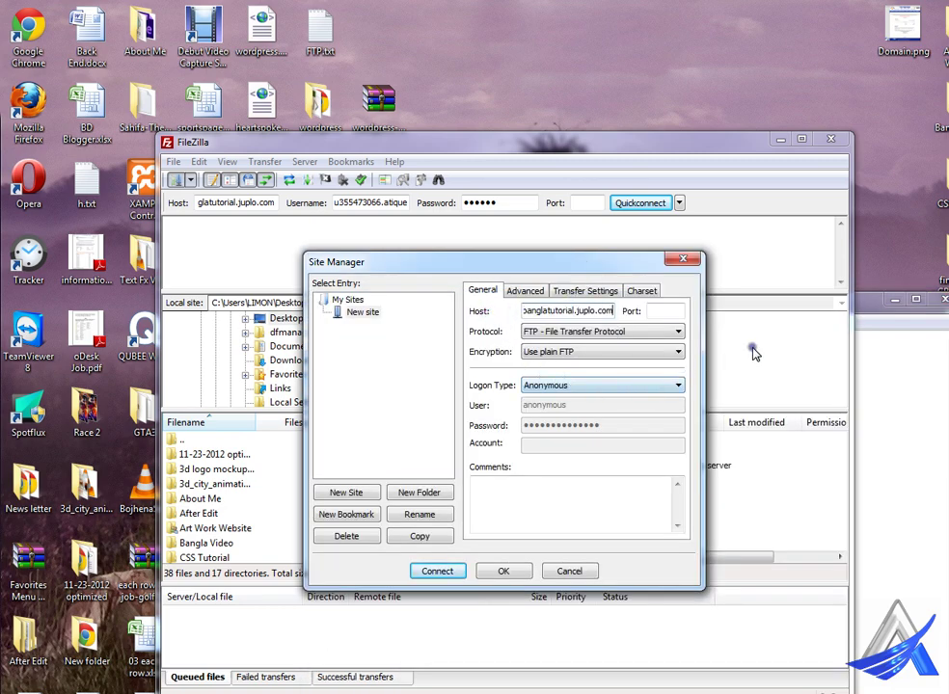
Step: Set logon type to Normal with the FTP account's username and password, then connect
click(867, 311)
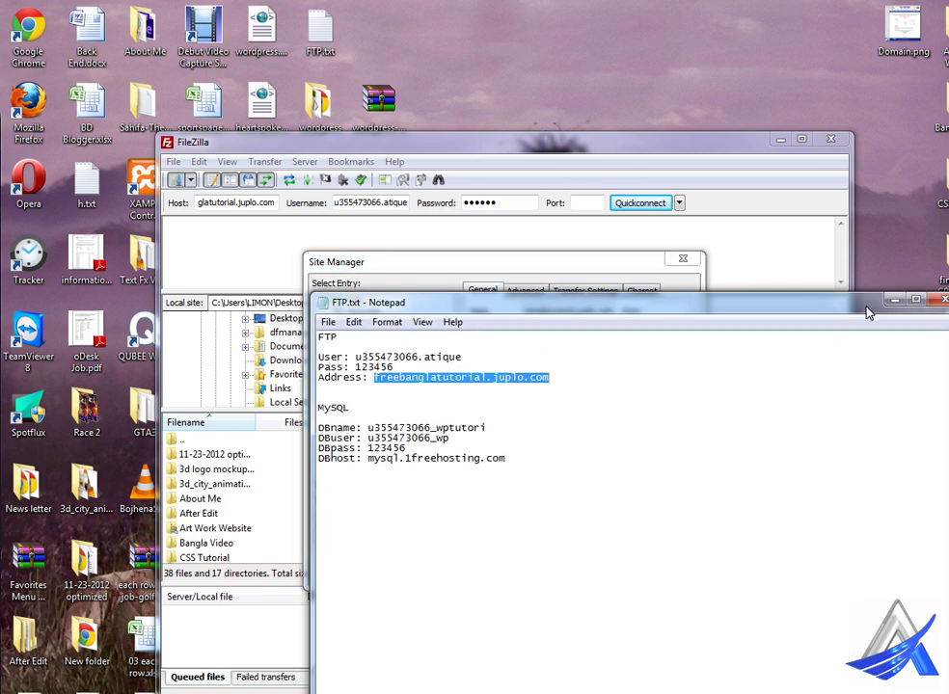
double_click(395, 358)
key(ctrl+c)
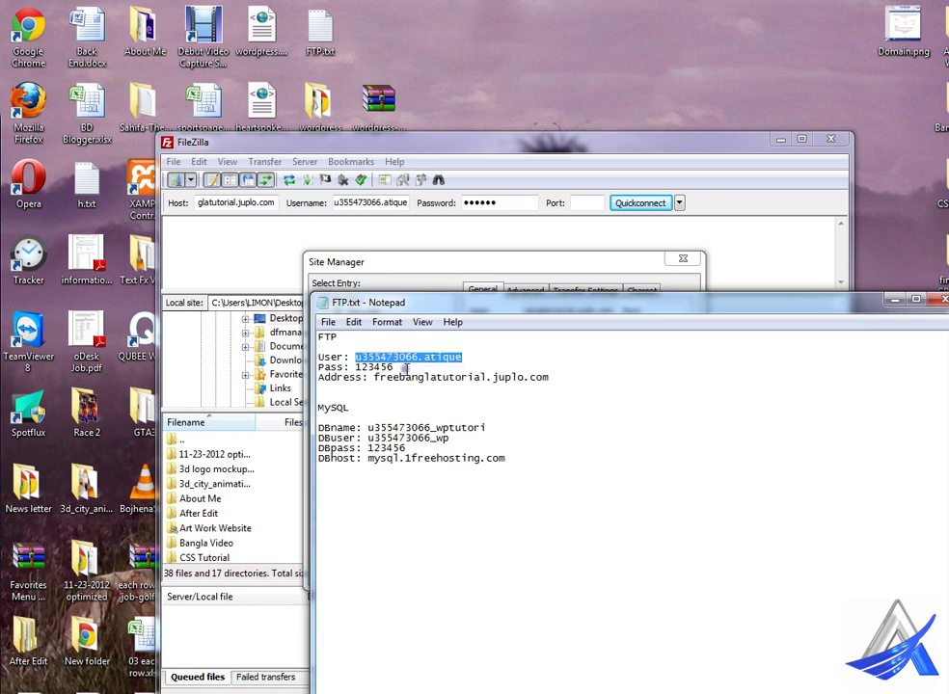
click(542, 261)
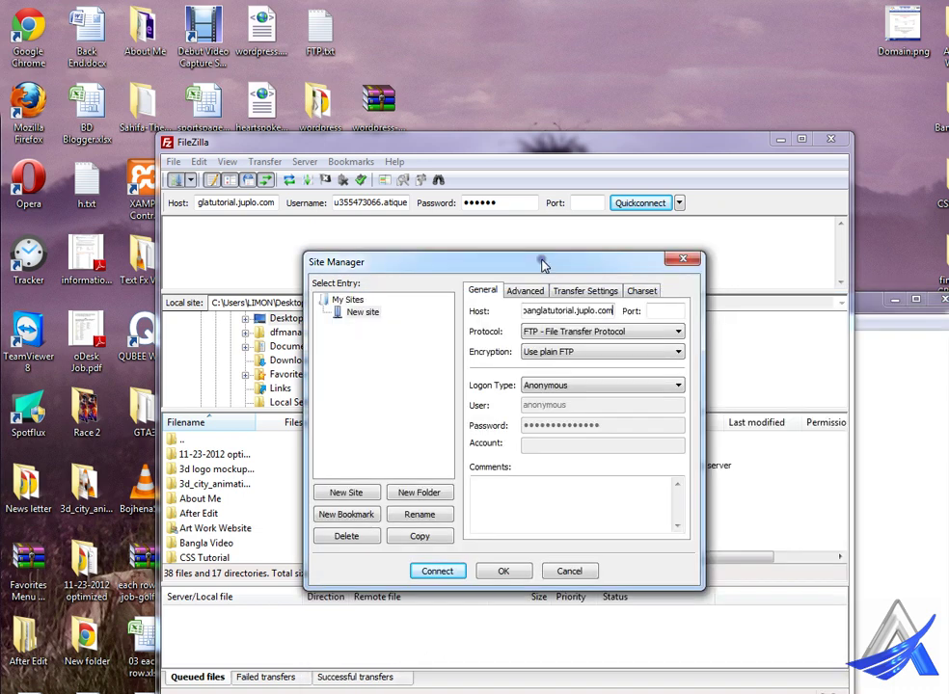
click(581, 386)
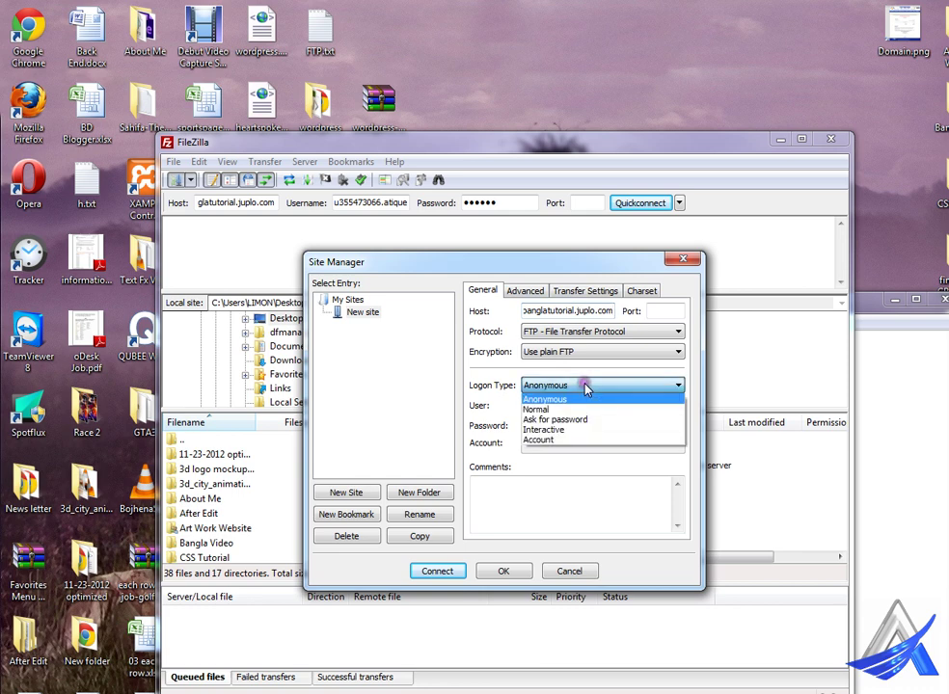
click(585, 410)
double_click(554, 405)
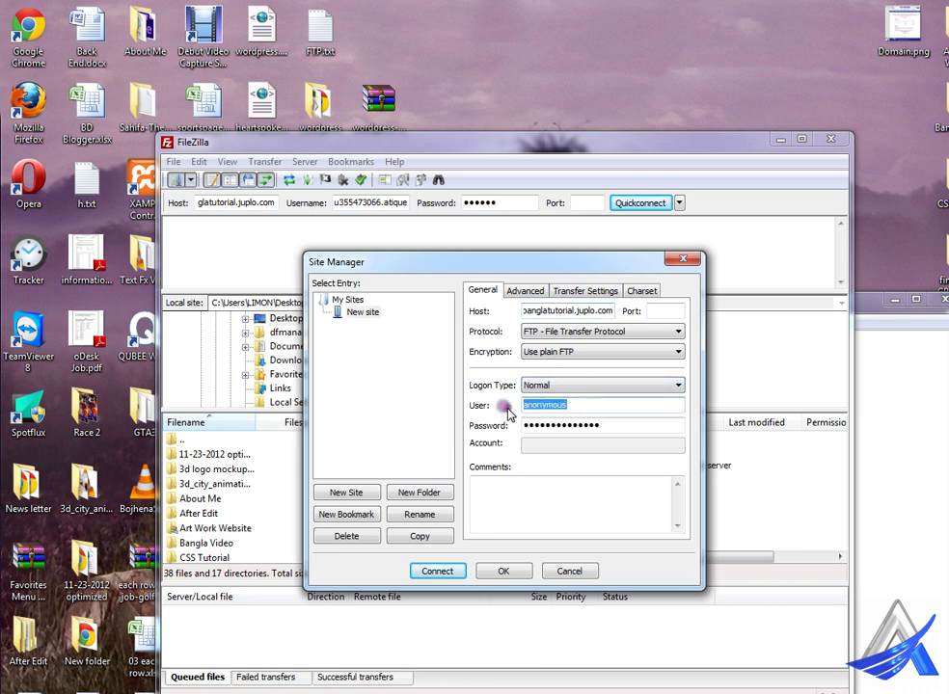
key(ctrl+v)
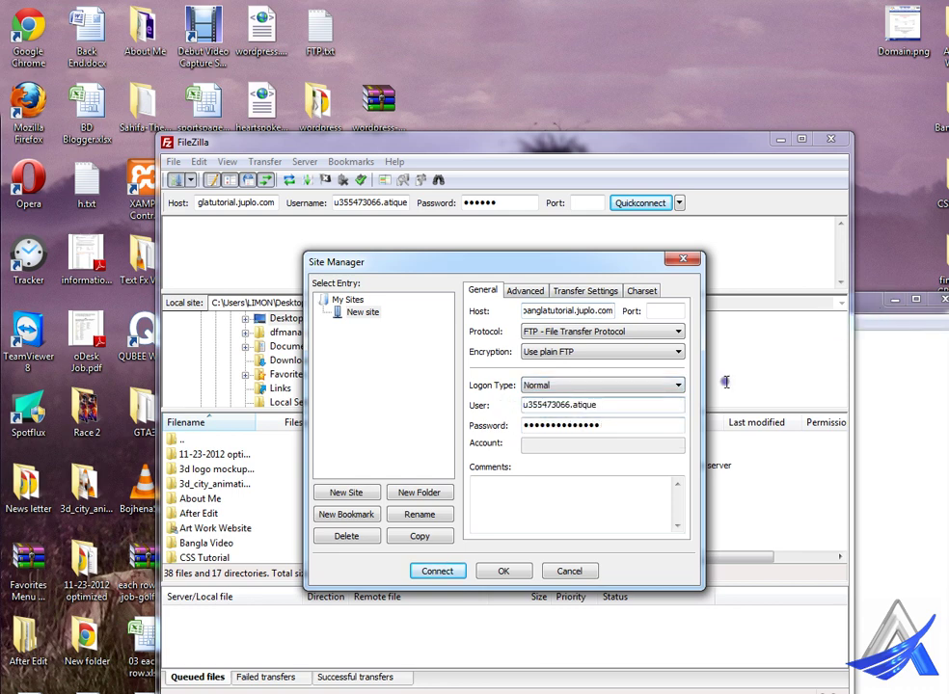
drag(613, 425, 490, 434)
text(a)
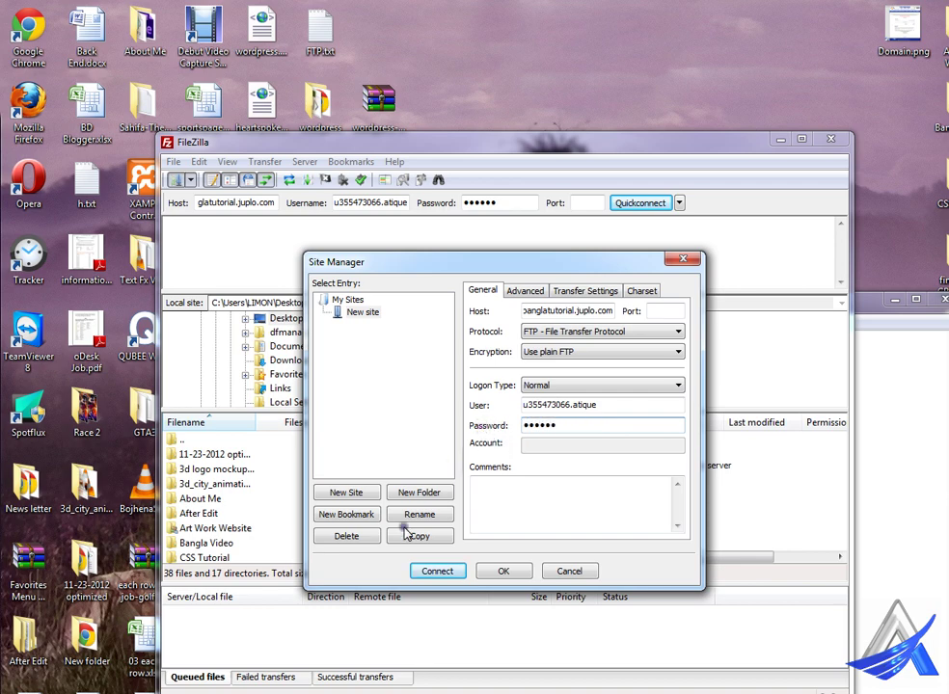
click(437, 571)
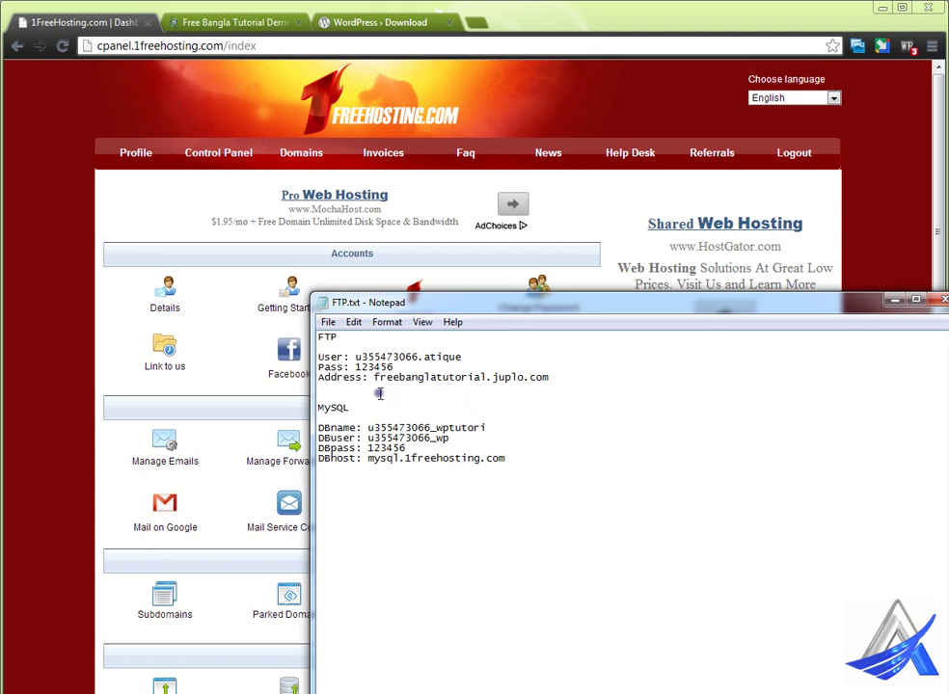
Step: Switch to the Free Bangla Tutorial tab and scroll through the live site
drag(375, 377, 552, 380)
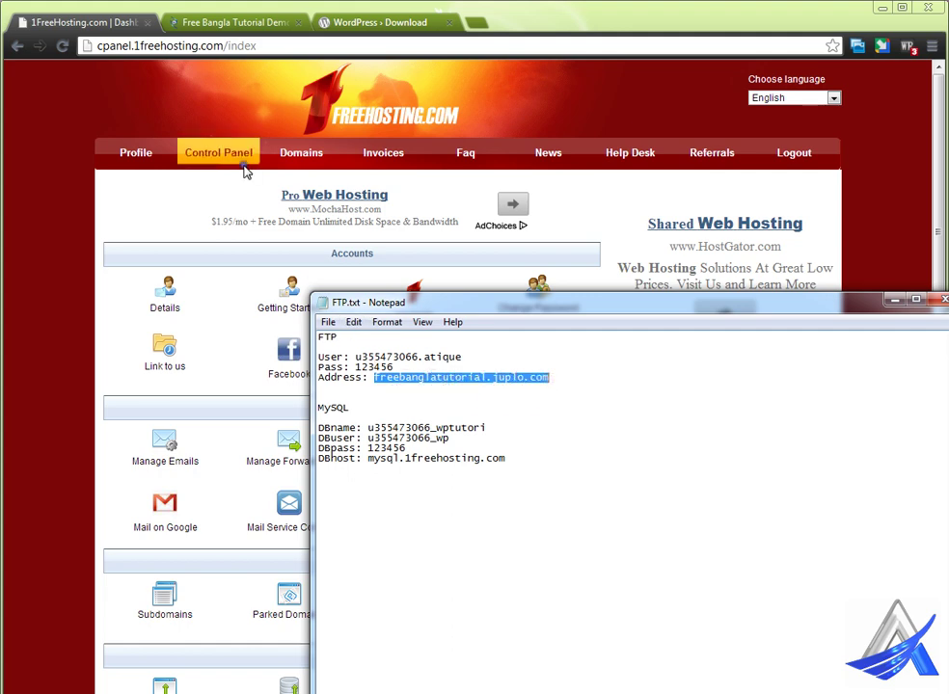
click(192, 21)
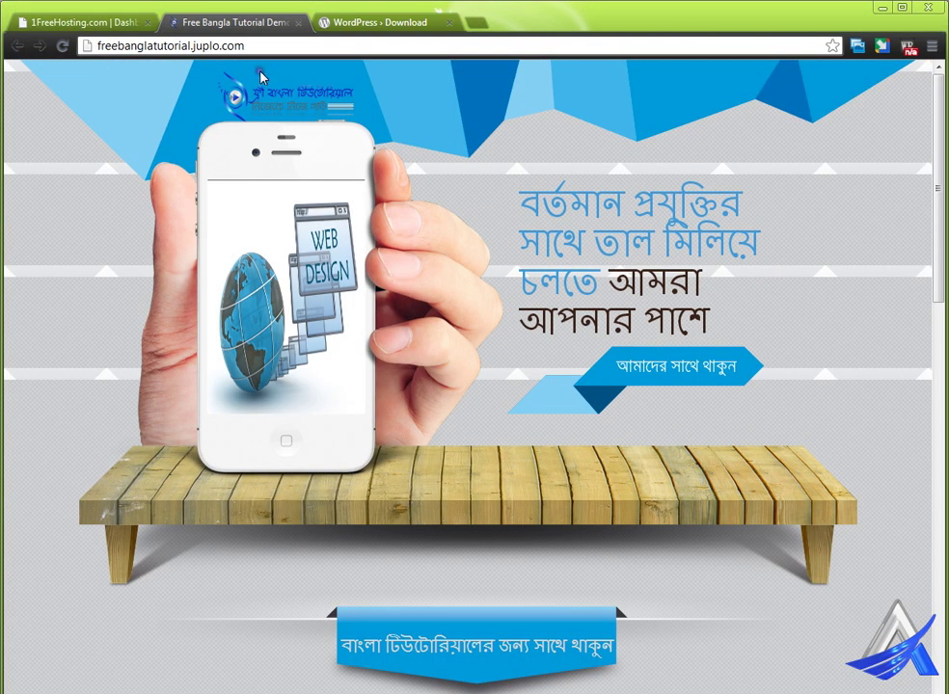
click(205, 47)
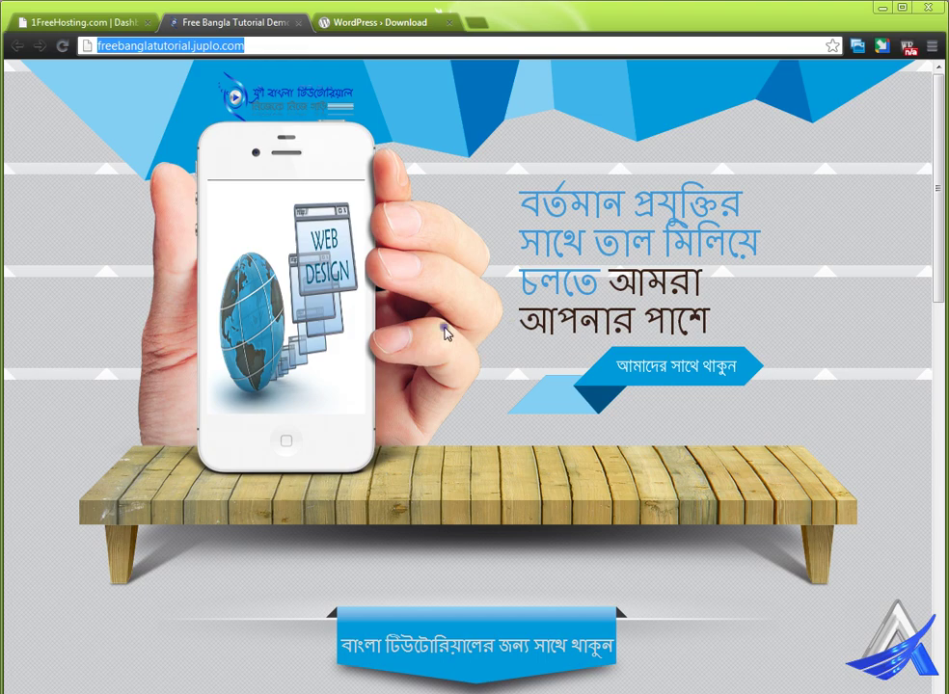
scroll(445, 333, down, 3)
scroll(459, 337, down, 7)
scroll(459, 366, down, 2)
scroll(459, 395, up, 4)
Step: Expand and collapse the PHP/JS/CSS shelf section, then scroll back to the top
click(464, 406)
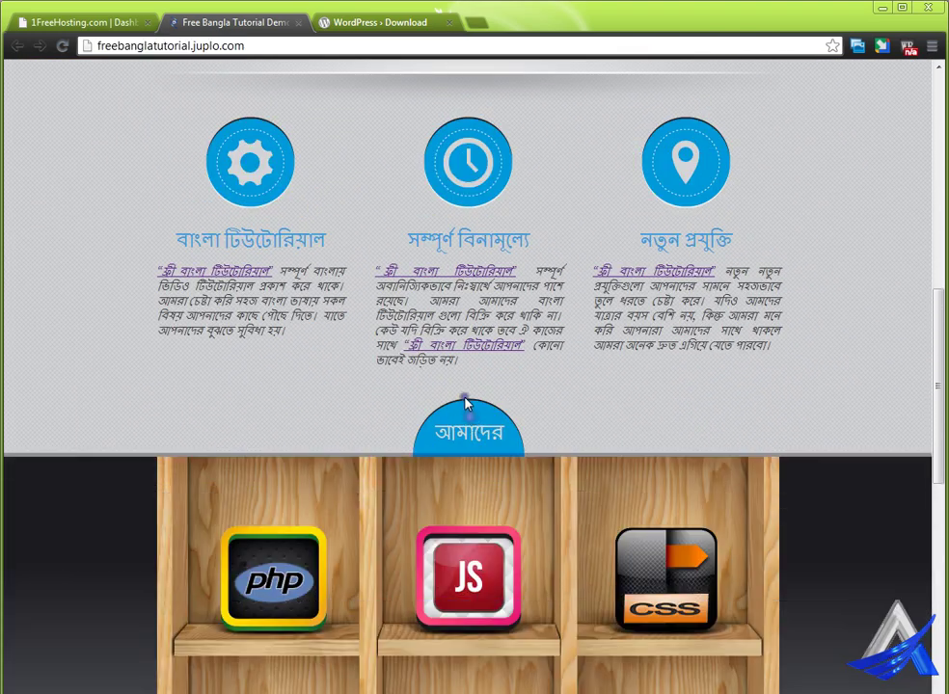
scroll(468, 424, down, 4)
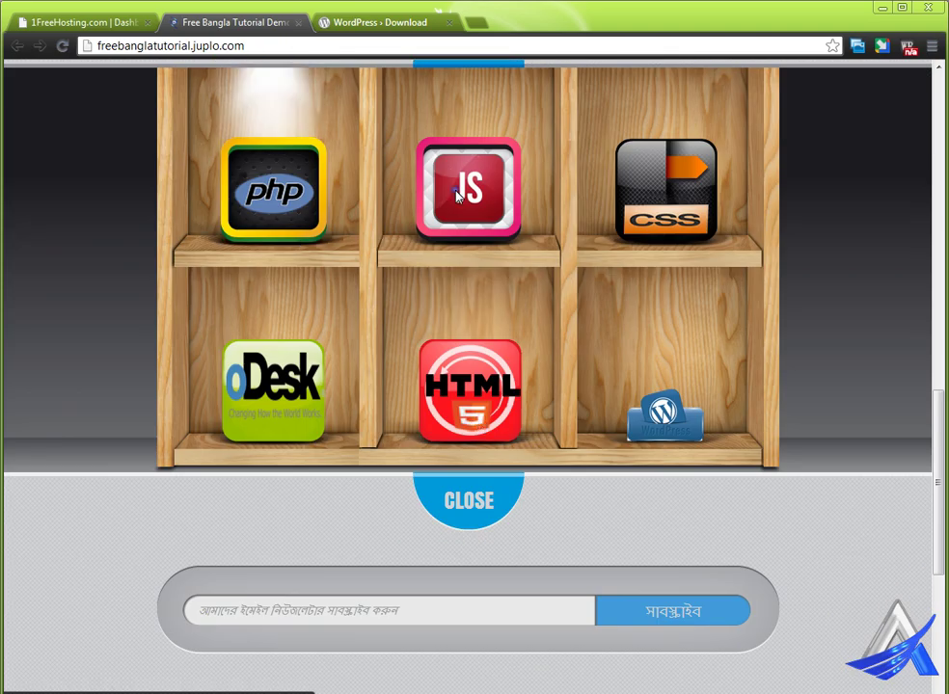
scroll(436, 508, up, 3)
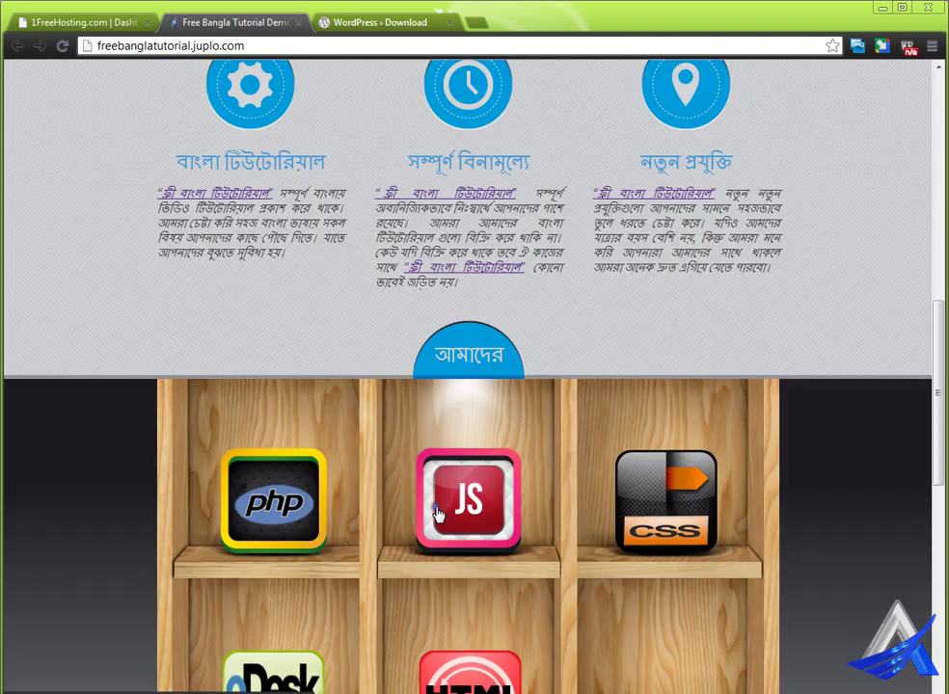
click(480, 360)
scroll(345, 354, up, 2)
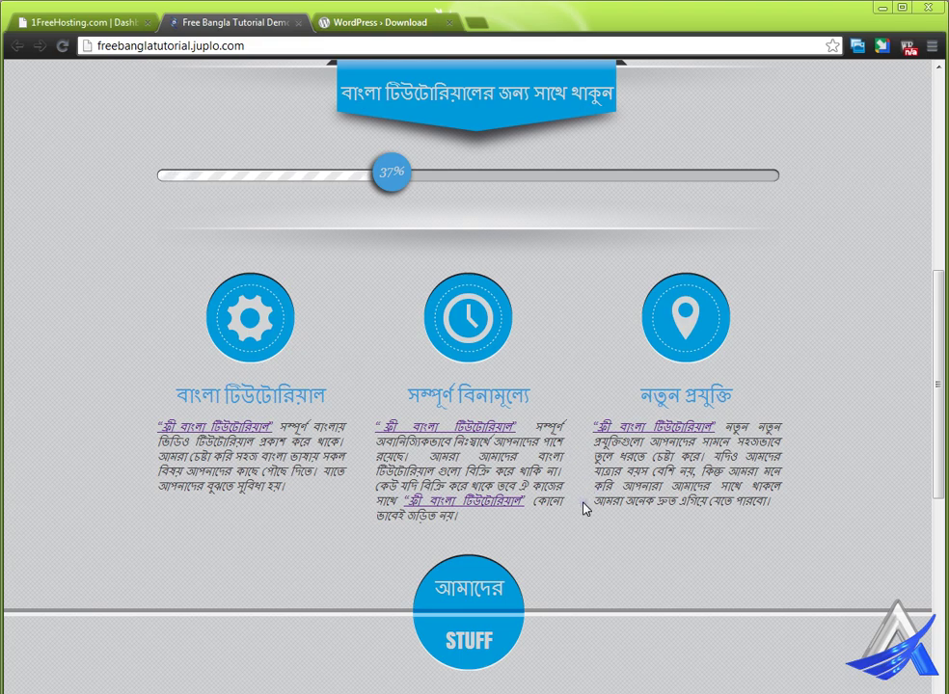
scroll(479, 487, up, 5)
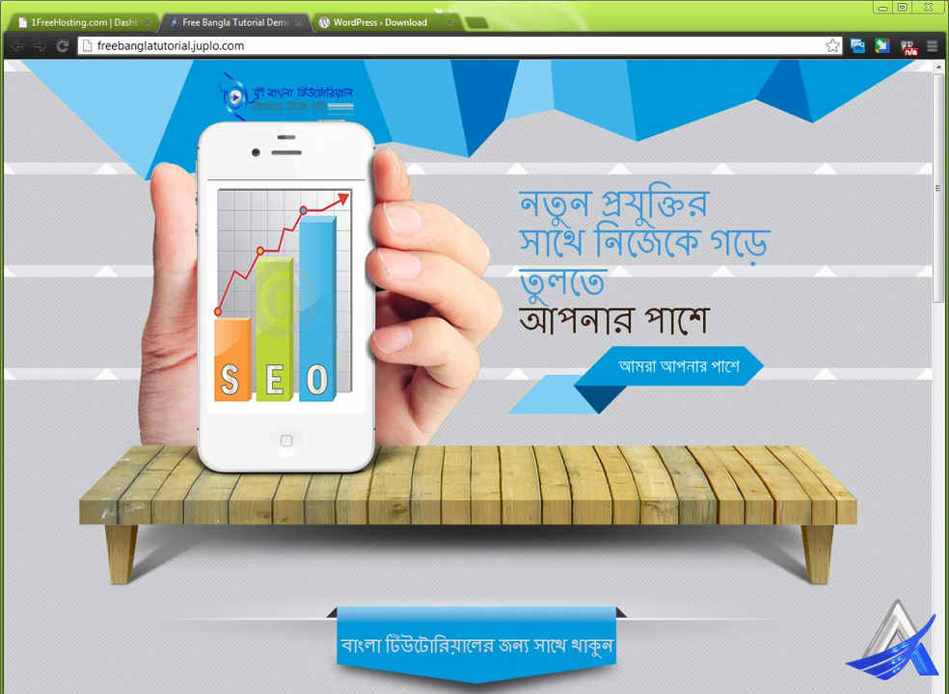
click(439, 656)
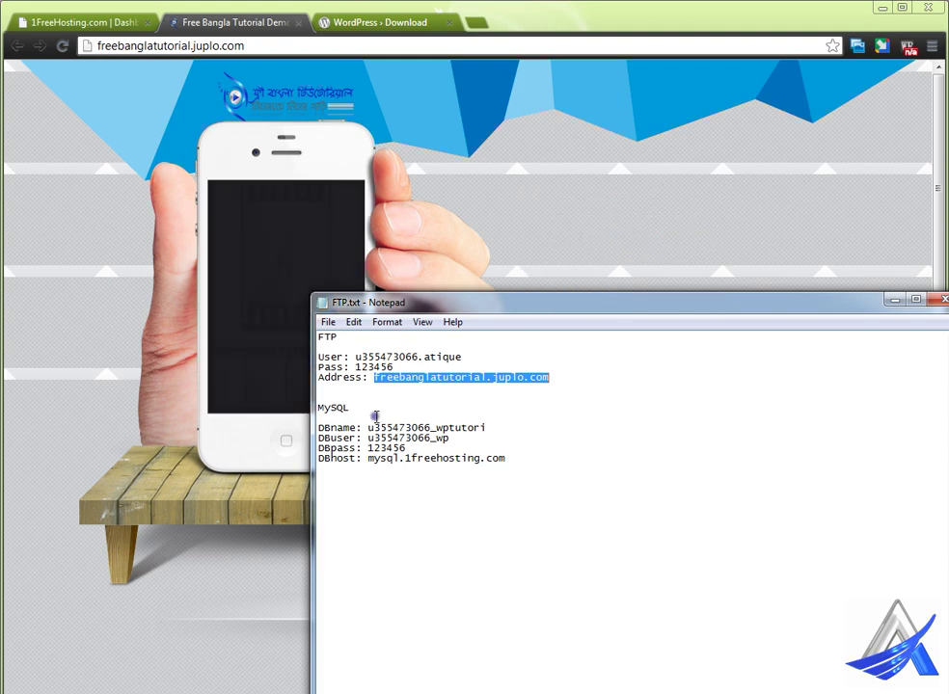
Step: Launch FileZilla from the Start menu's FileZilla program group
key(super)
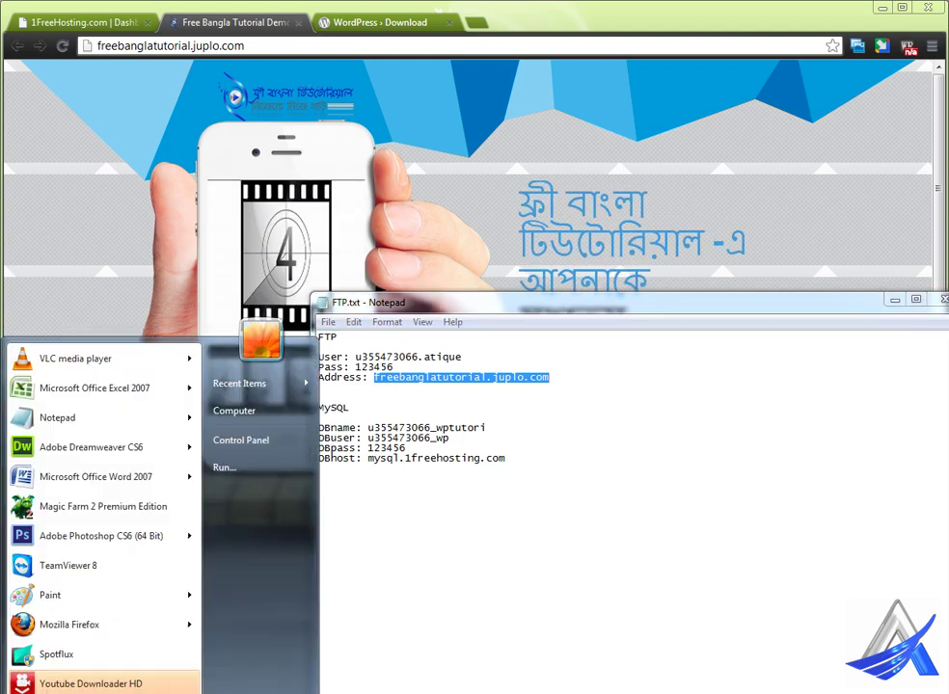
scroll(91, 576, down, 3)
scroll(89, 555, up, 2)
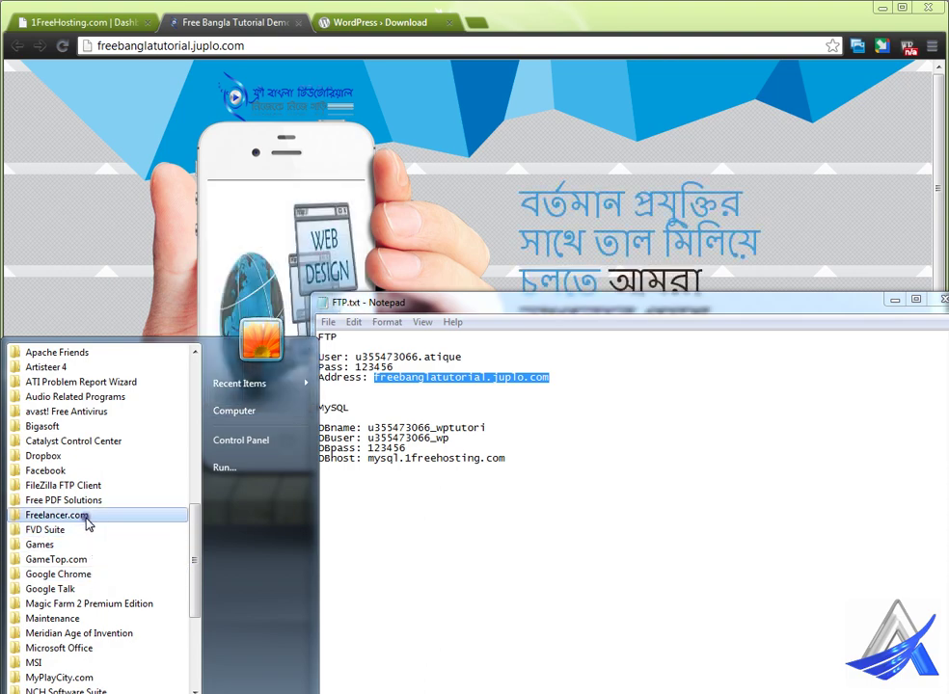
click(90, 487)
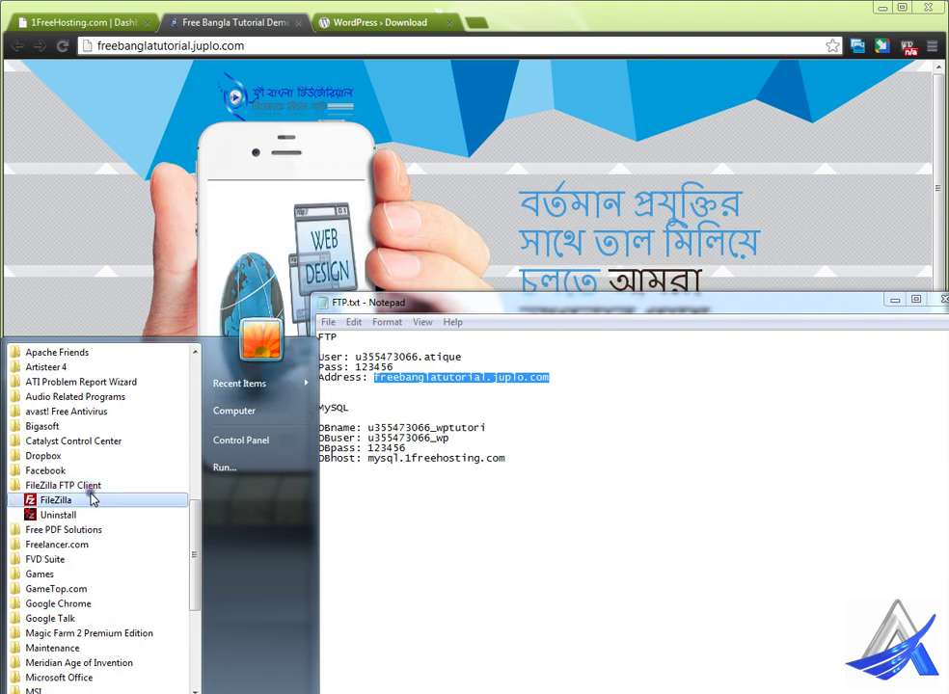
click(91, 501)
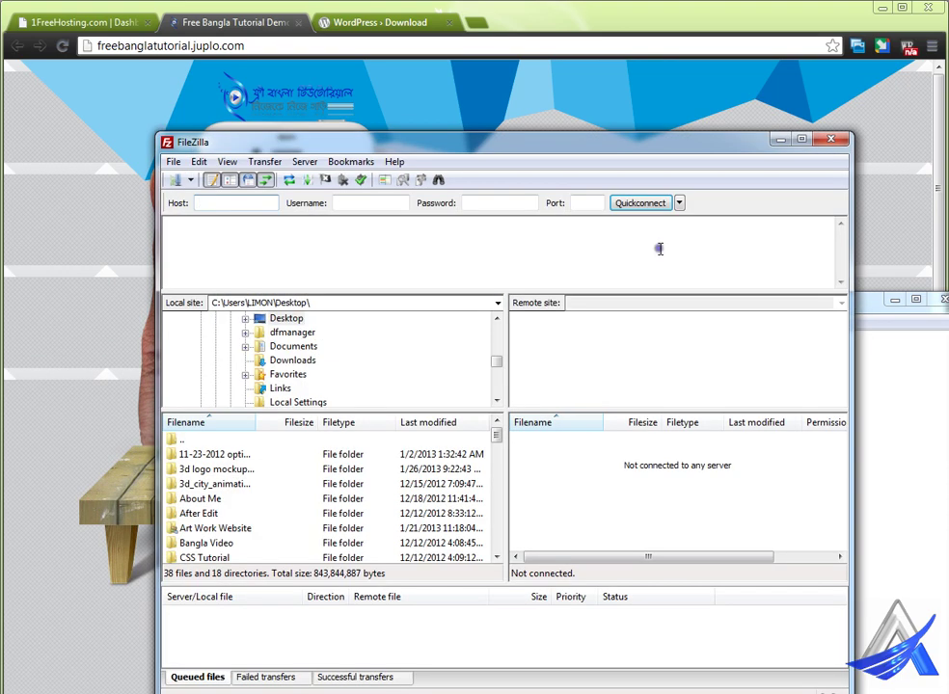
Step: Reconnect to freebanglatutorial.juplo.com from Quickconnect history and widen the server listing
click(679, 204)
click(712, 261)
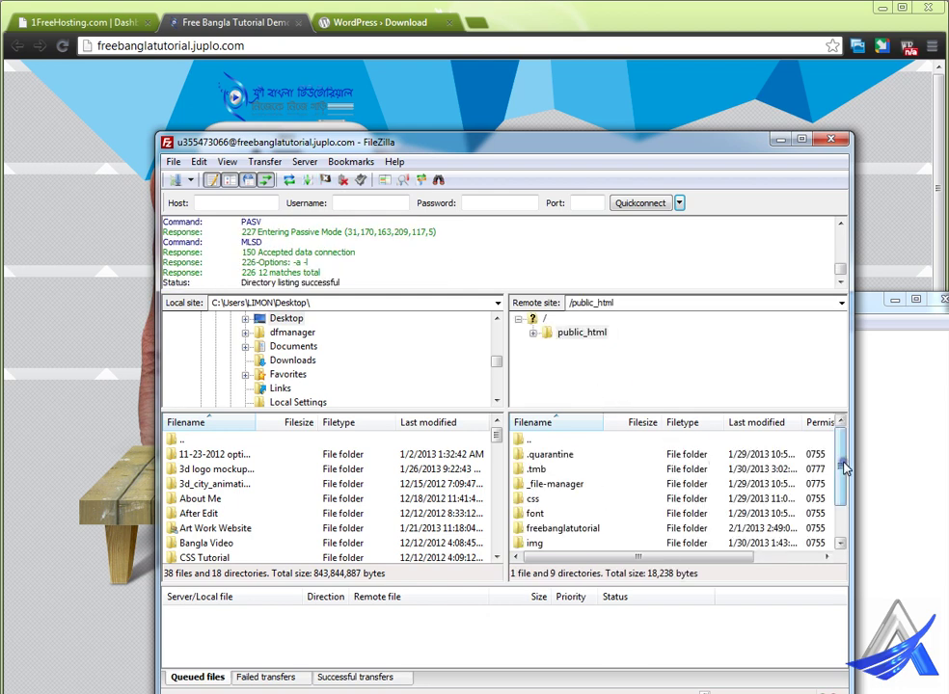
drag(844, 462, 843, 492)
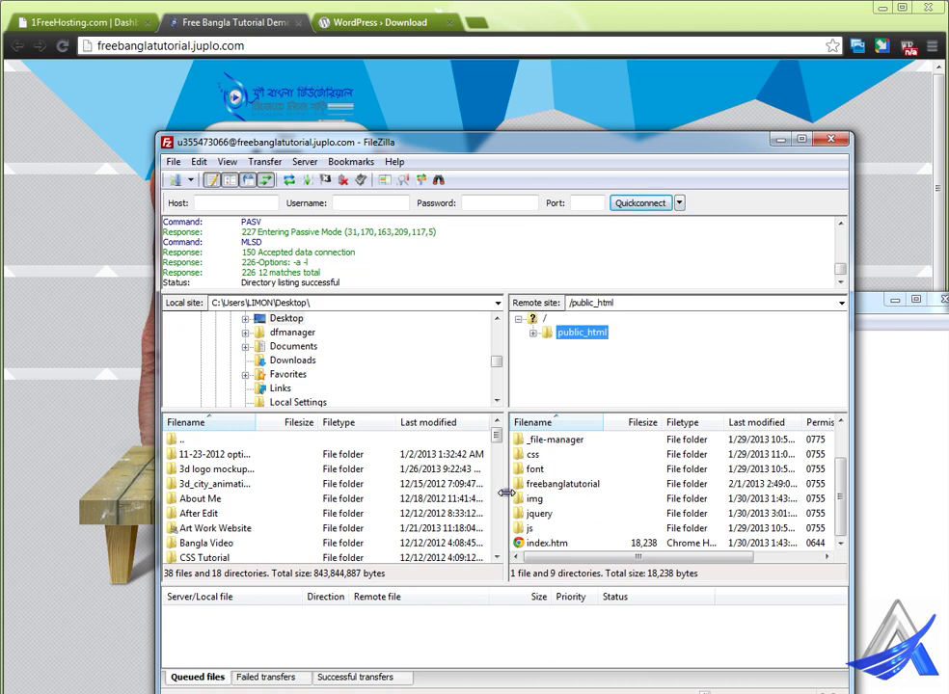
drag(505, 492, 348, 494)
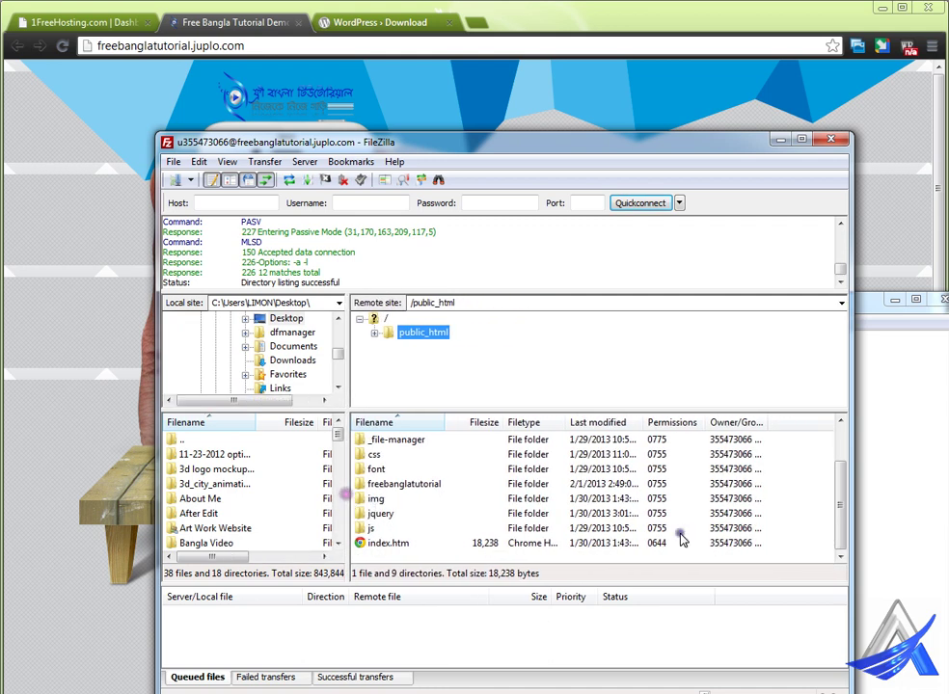
Step: Create a directory named 'old' in /public_html on the server
right_click(802, 485)
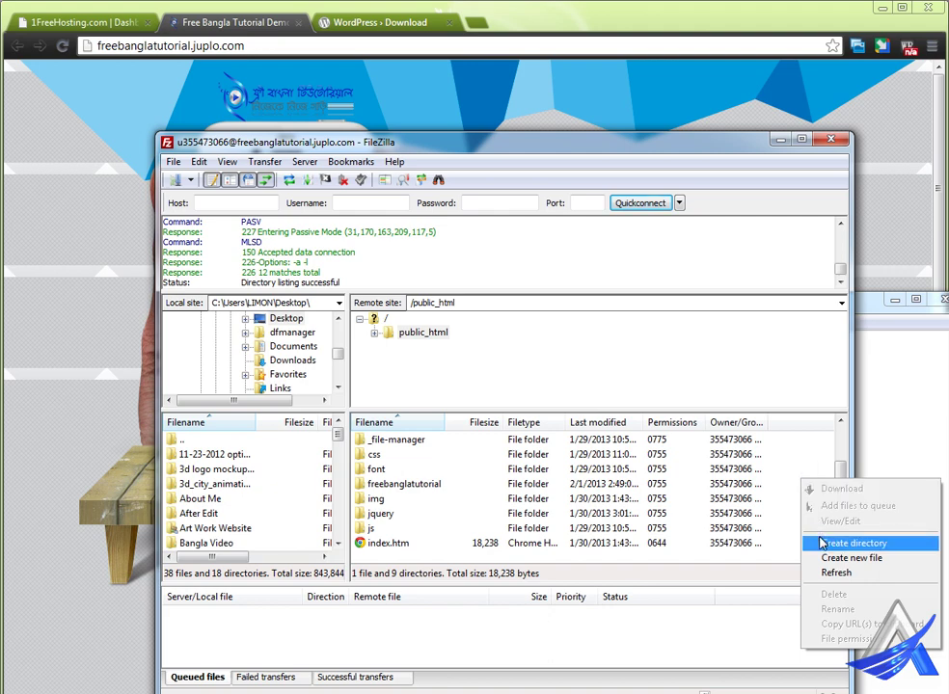
click(839, 543)
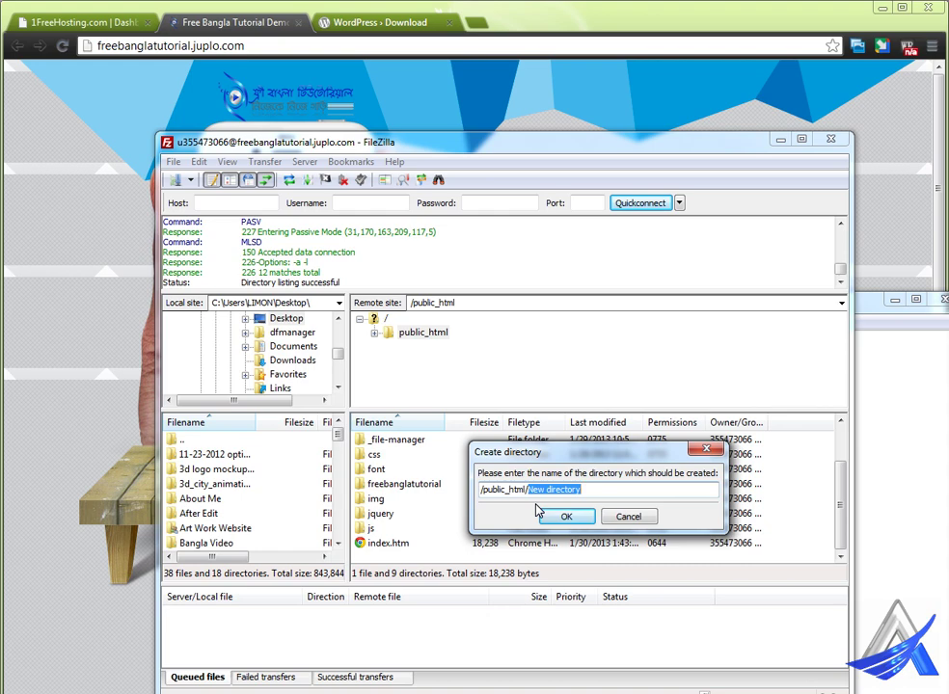
text(ol)
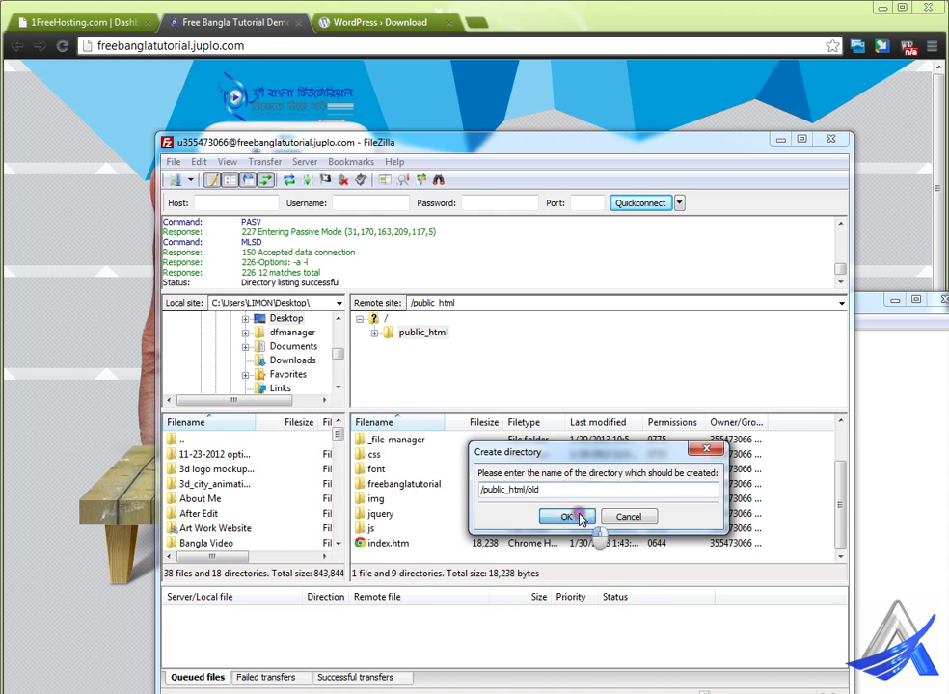
click(580, 518)
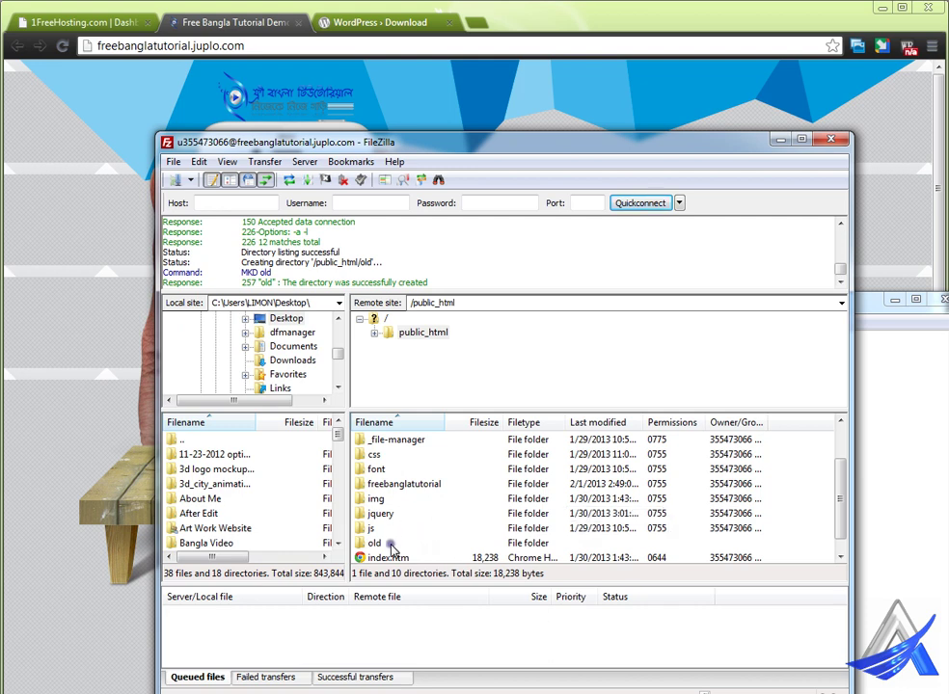
Step: Move index.htm and the js, jquery, img, css and font folders into old
click(388, 559)
scroll(386, 545, down, 1)
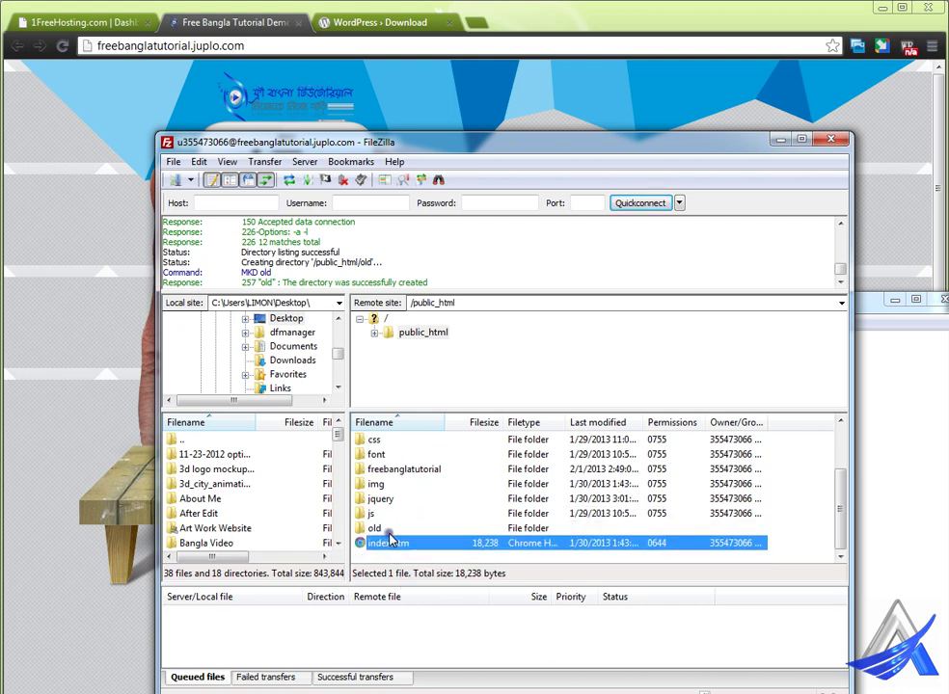
click(387, 516)
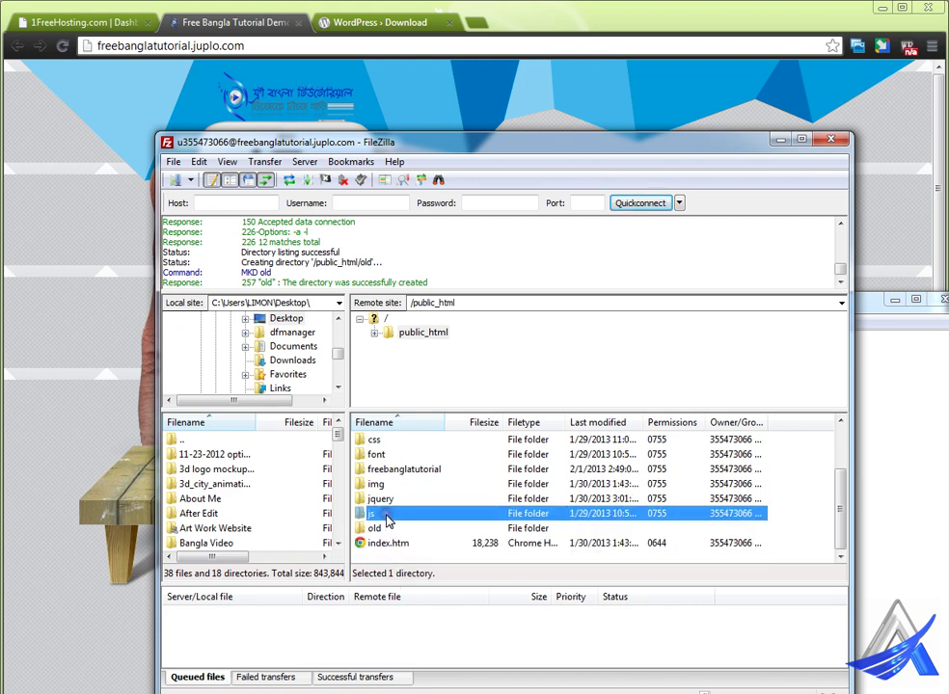
ctrl+click(388, 544)
ctrl+click(395, 499)
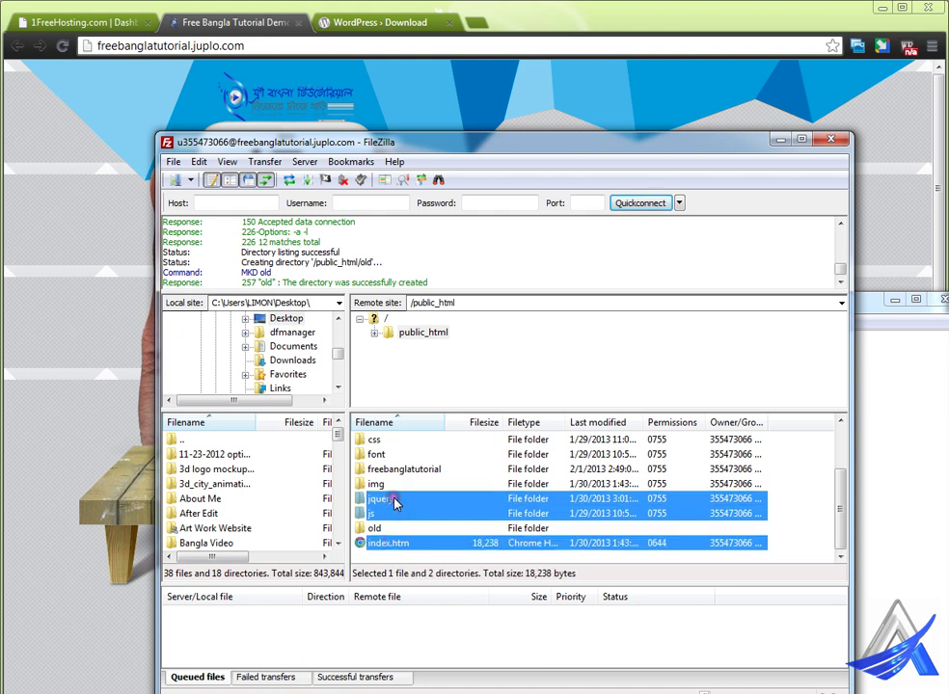
ctrl+click(399, 485)
drag(388, 503, 367, 533)
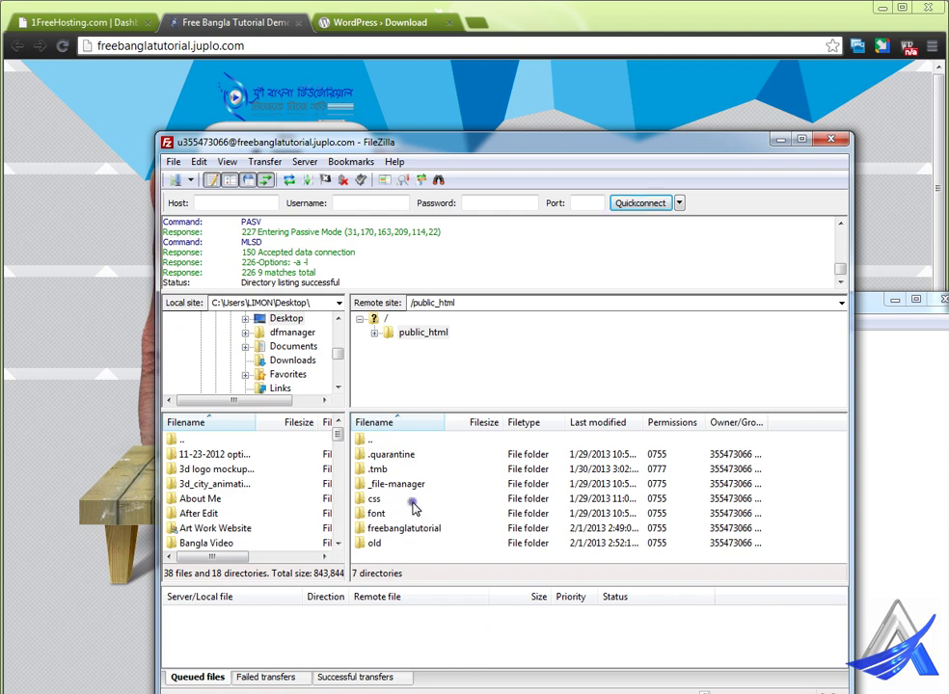
click(400, 500)
ctrl+click(396, 515)
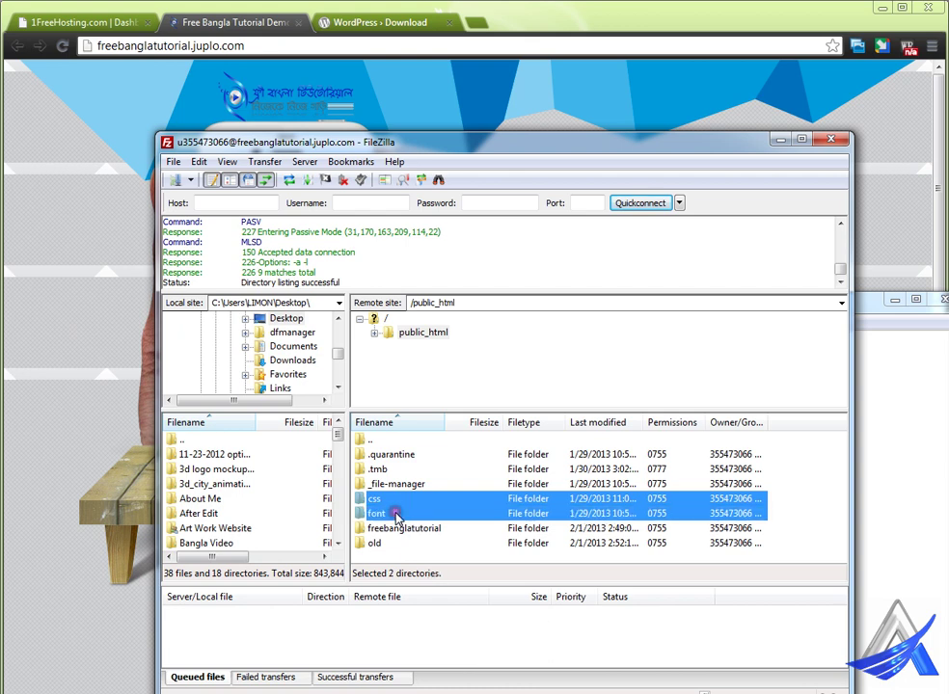
drag(394, 516, 427, 548)
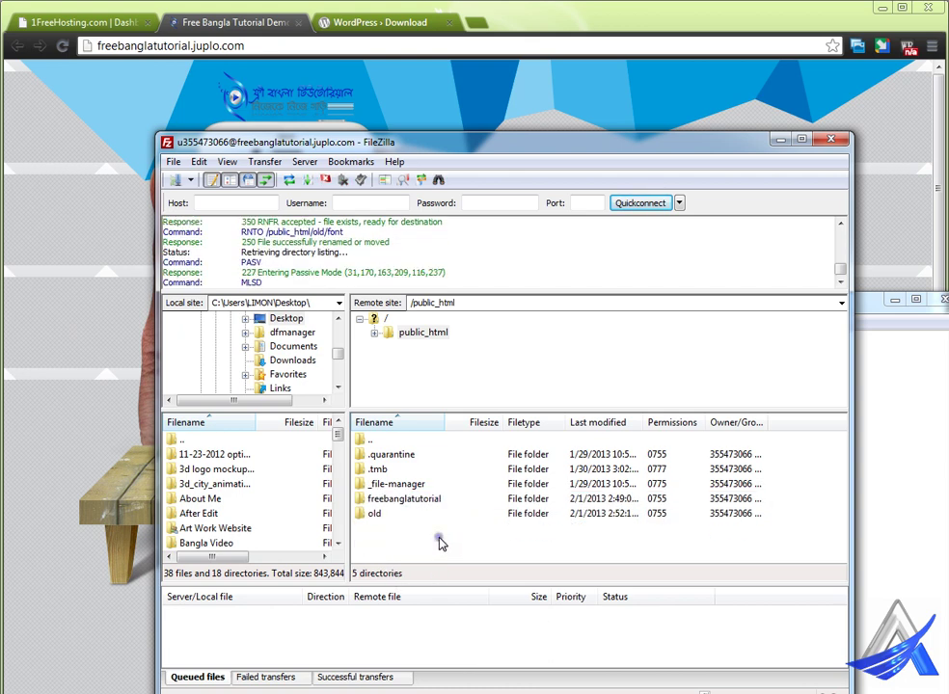
Step: Check old's contents, return to public_html, open freebanglatutorial, and minimise Chrome
double_click(376, 516)
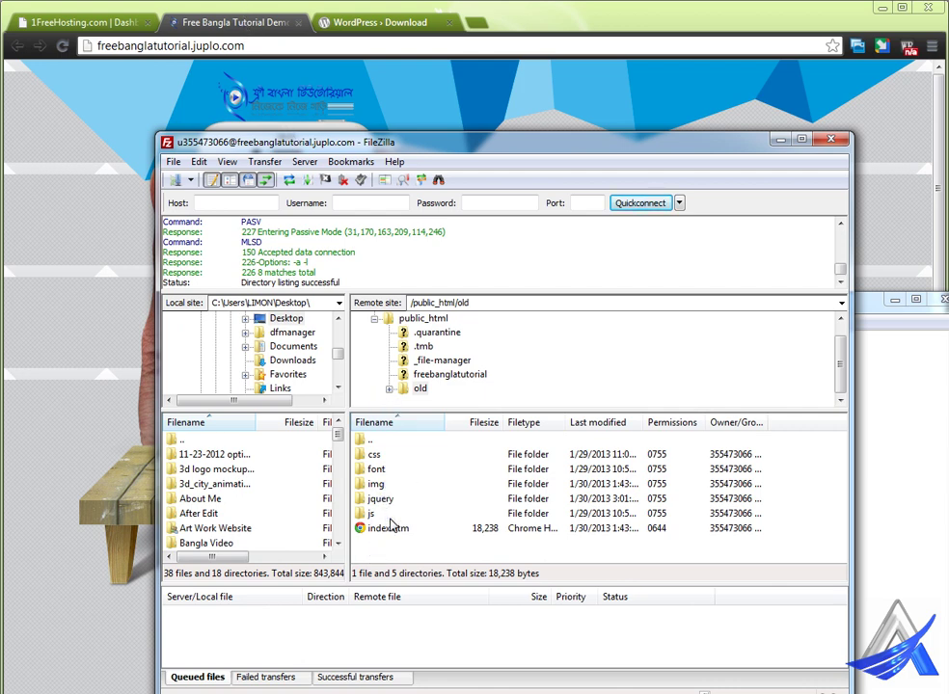
double_click(367, 440)
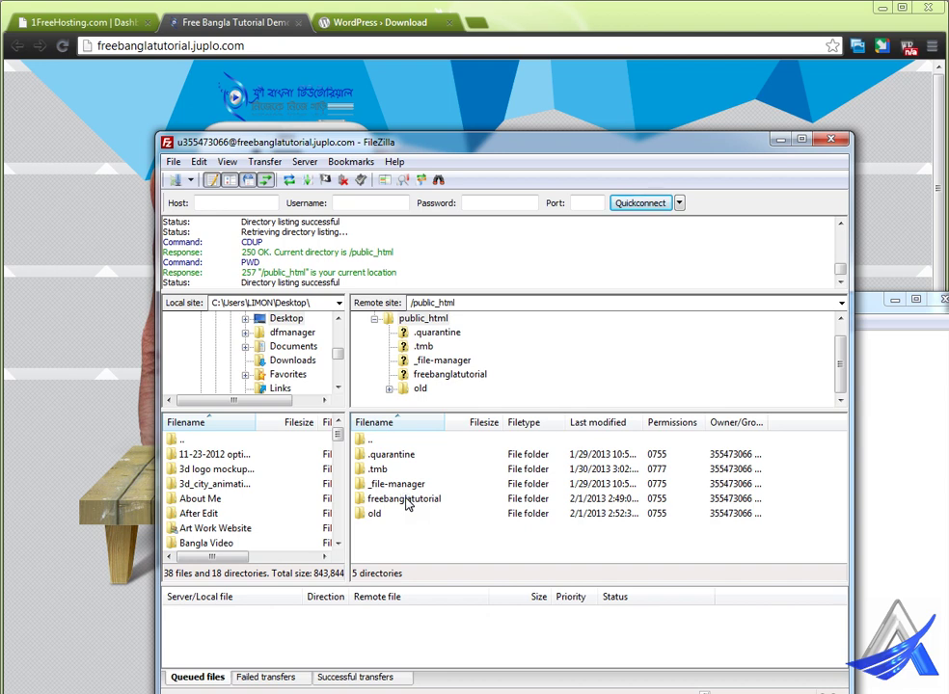
double_click(413, 506)
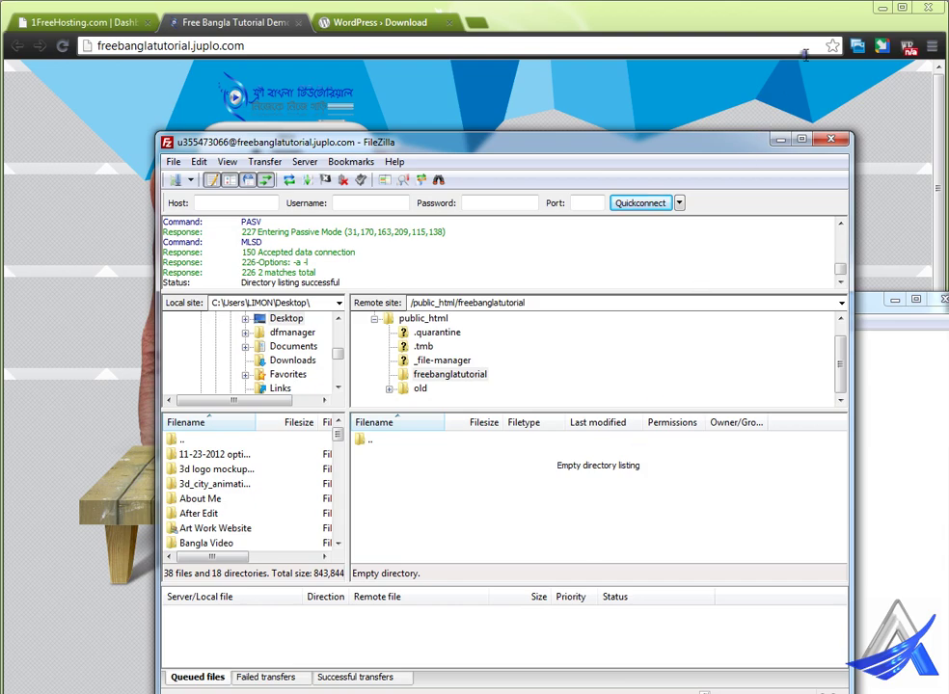
click(883, 8)
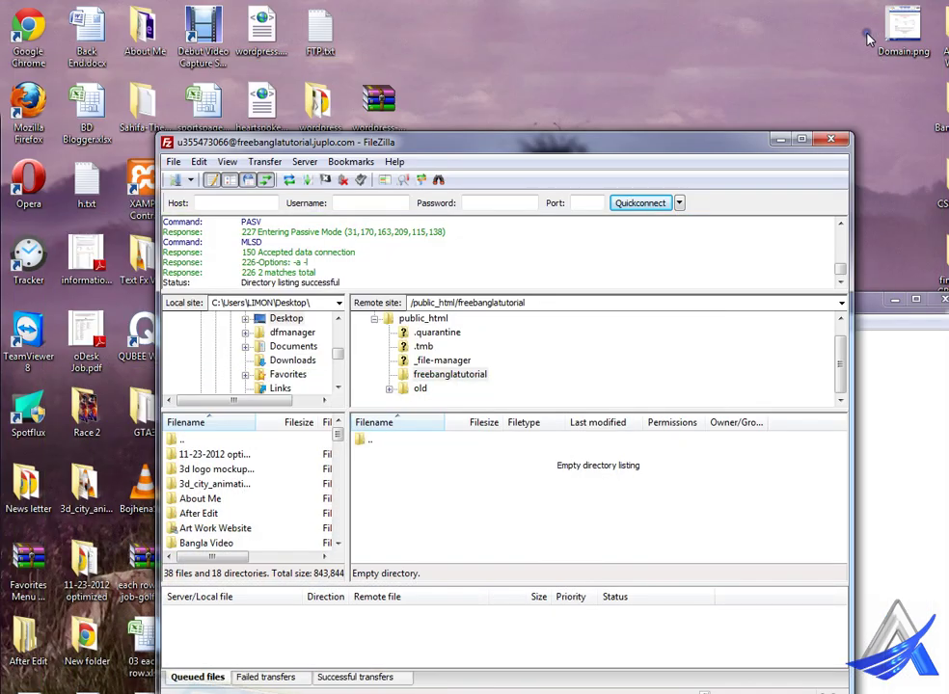
Step: Open the desktop wordpress folder and select all its files and folders
drag(730, 148, 780, 170)
click(333, 115)
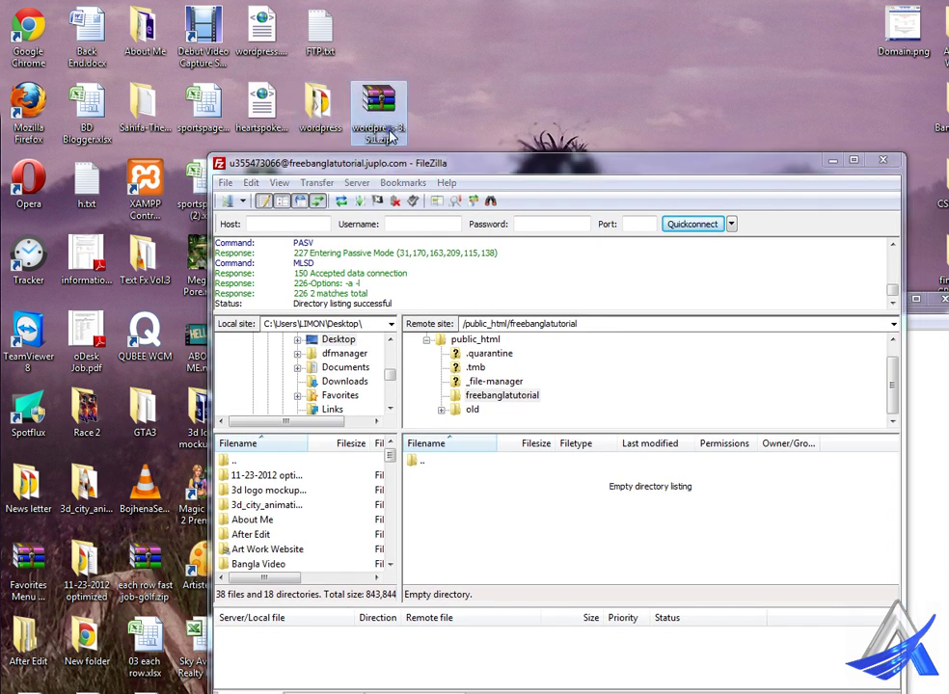
mouse_move(325, 117)
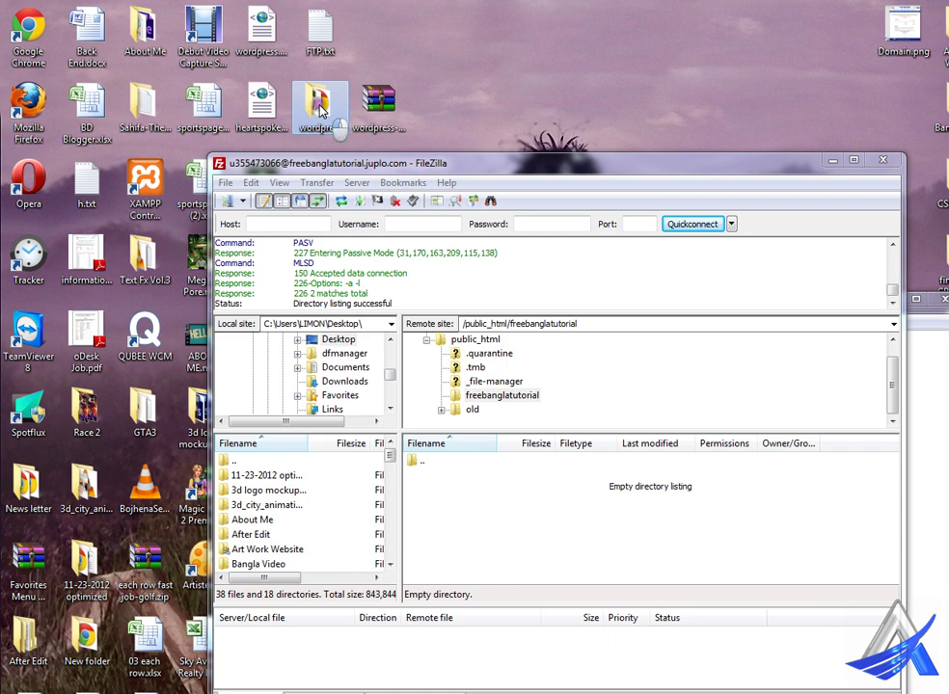
double_click(321, 109)
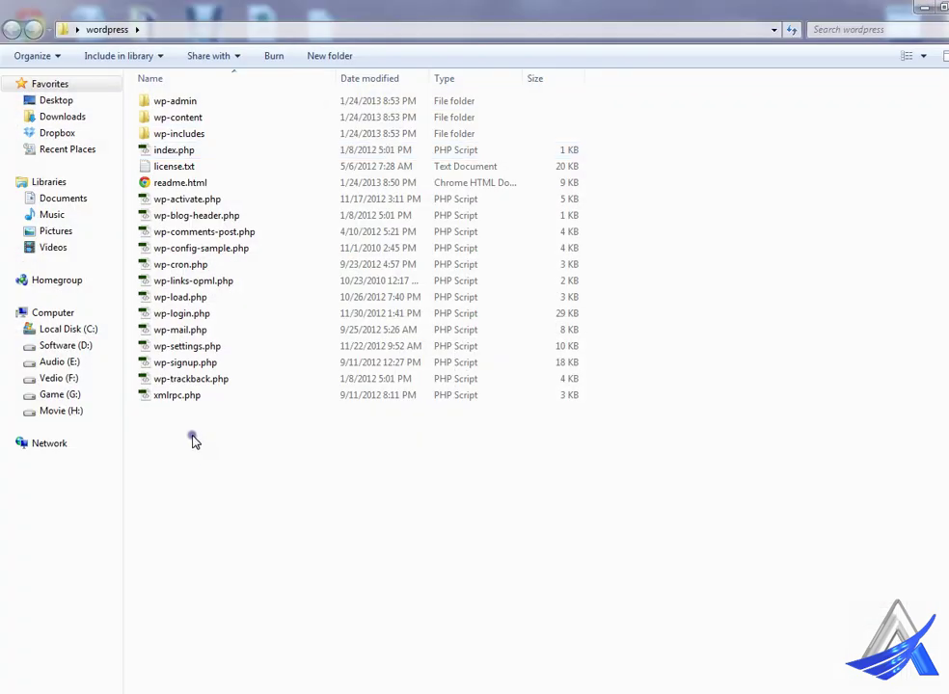
drag(181, 441, 198, 98)
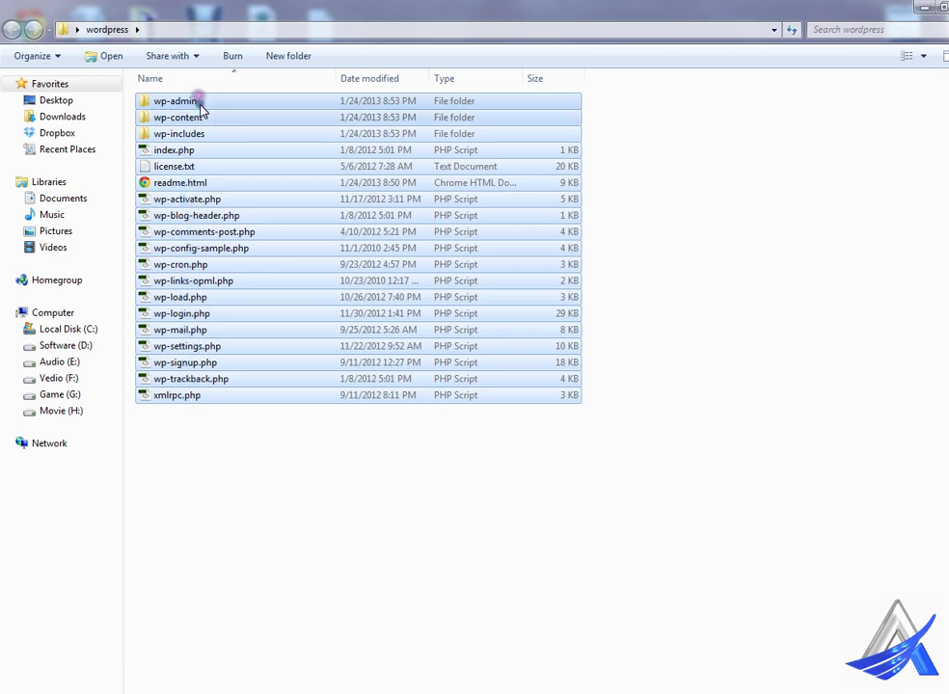
Step: Drag the WordPress files into FileZilla's freebanglatutorial folder to queue the upload
key(alt+Tab)
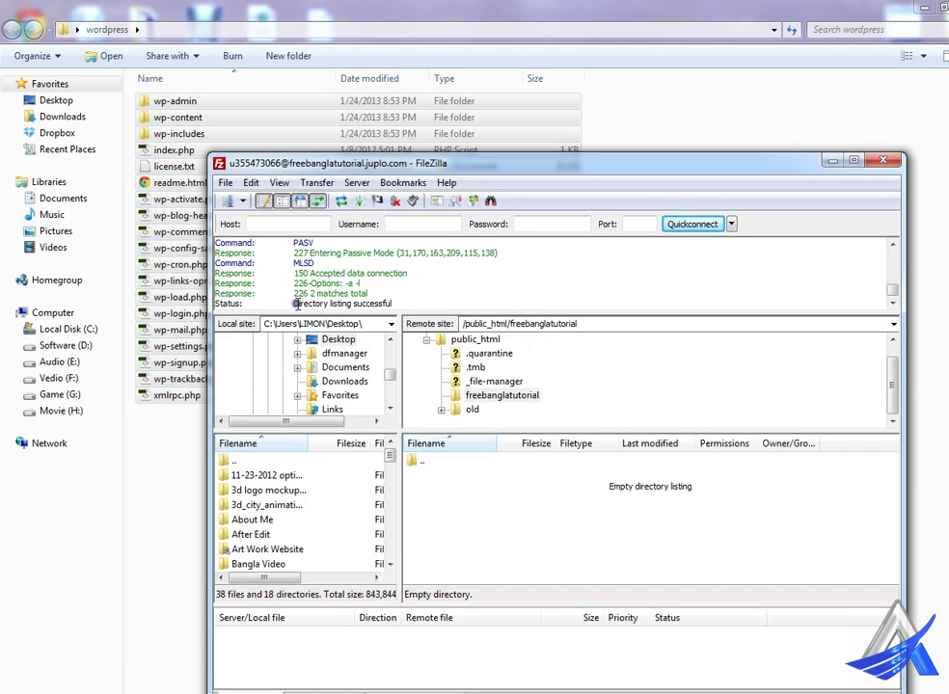
drag(161, 111, 463, 528)
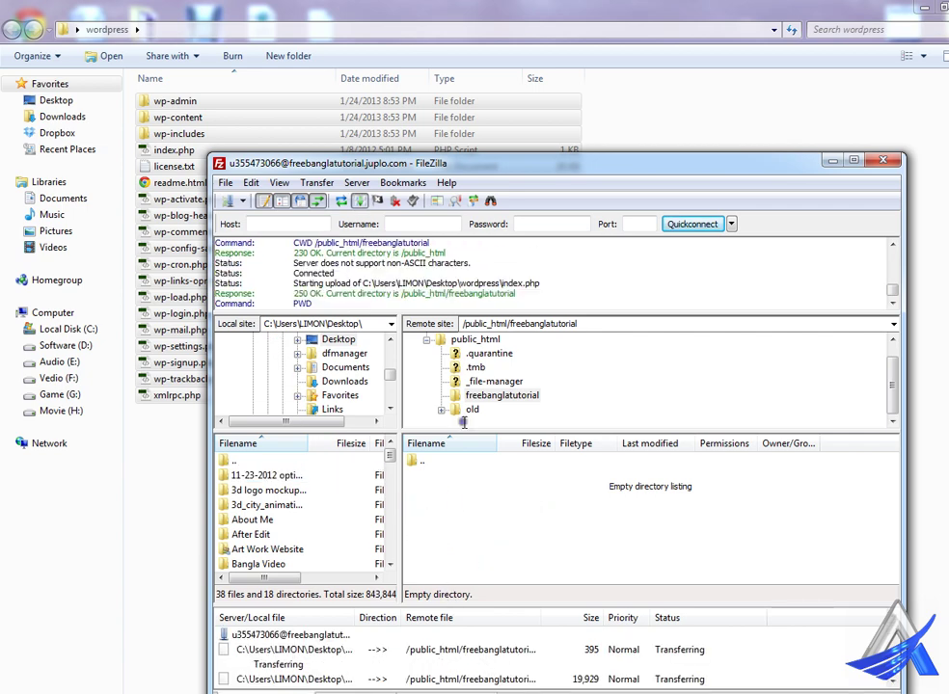
drag(485, 165, 493, 76)
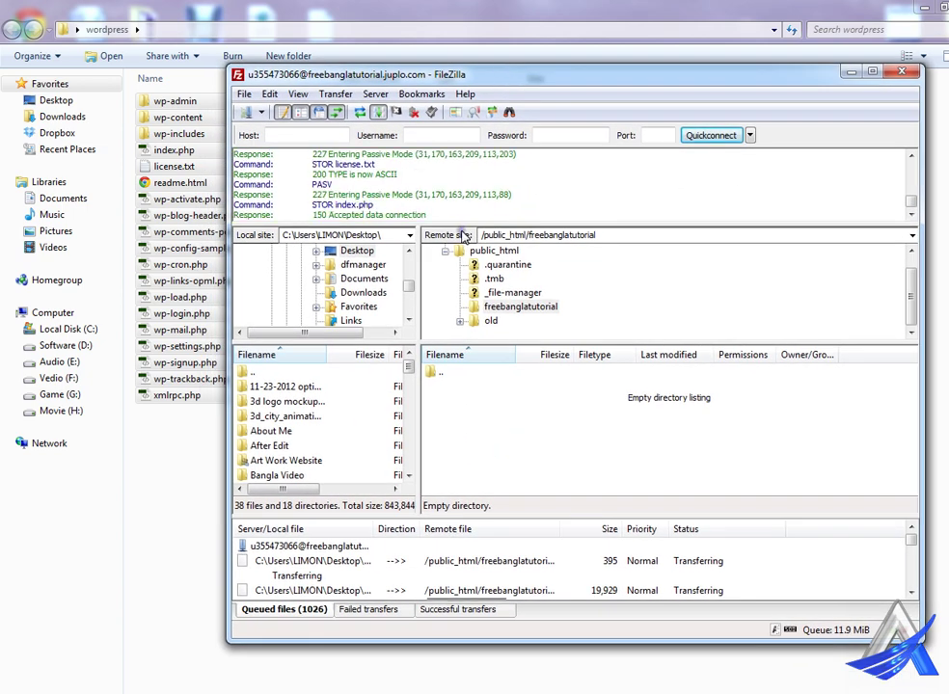